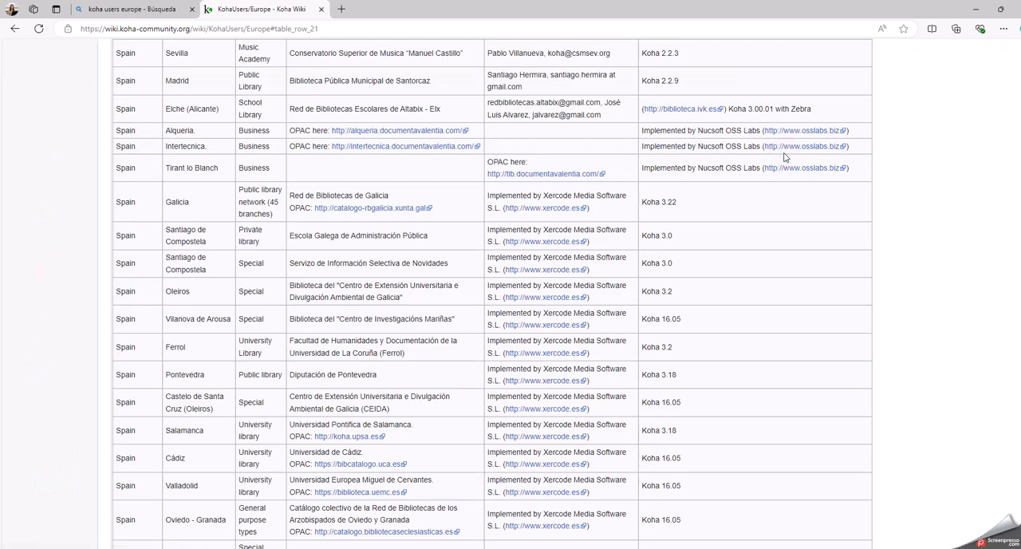
# Look through the Spanish libraries on the KohaUsers/Europe page and open the wiki's account request form.
pyautogui.scroll(-3, 190, 95)
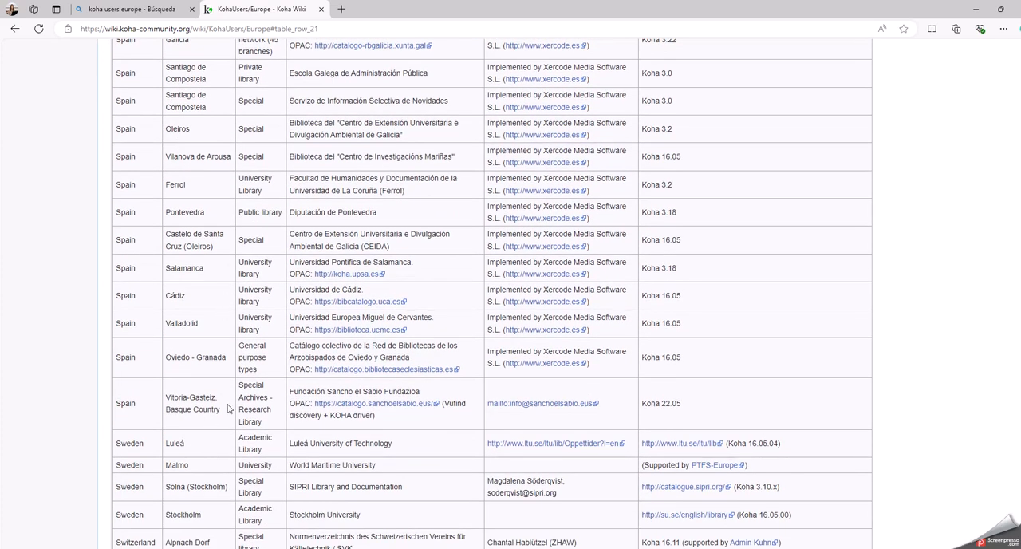
pyautogui.scroll(4, 228, 408)
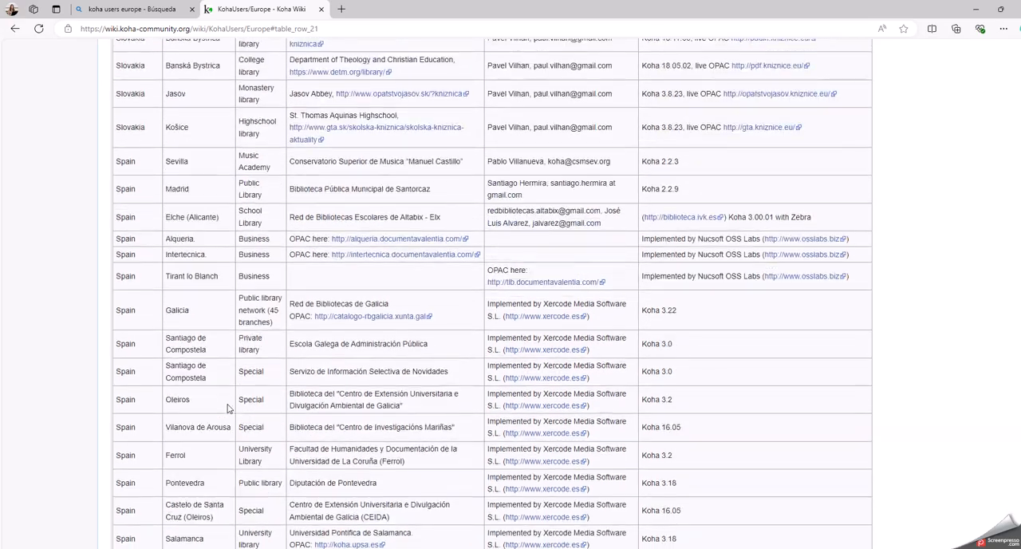
pyautogui.scroll(20, 227, 408)
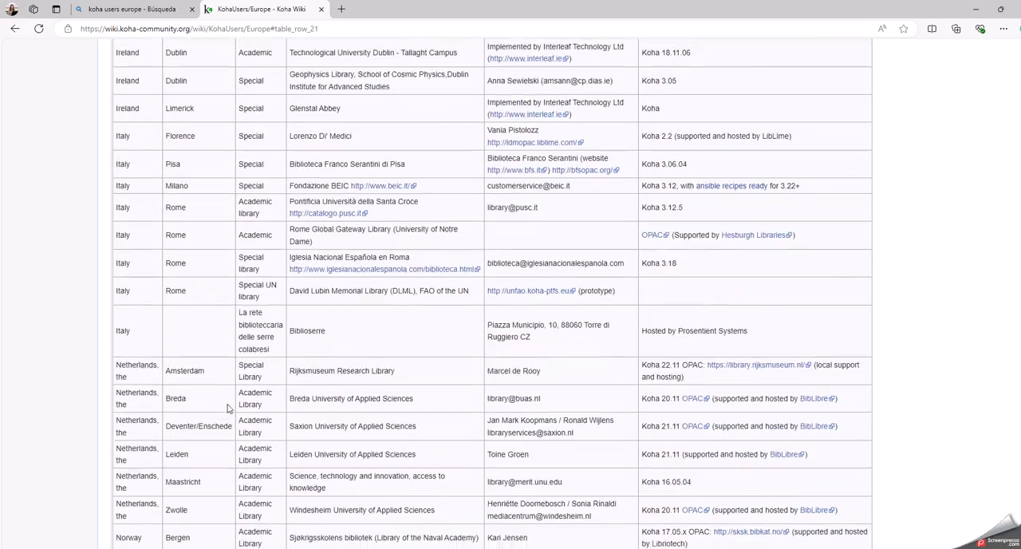
pyautogui.scroll(20, 227, 408)
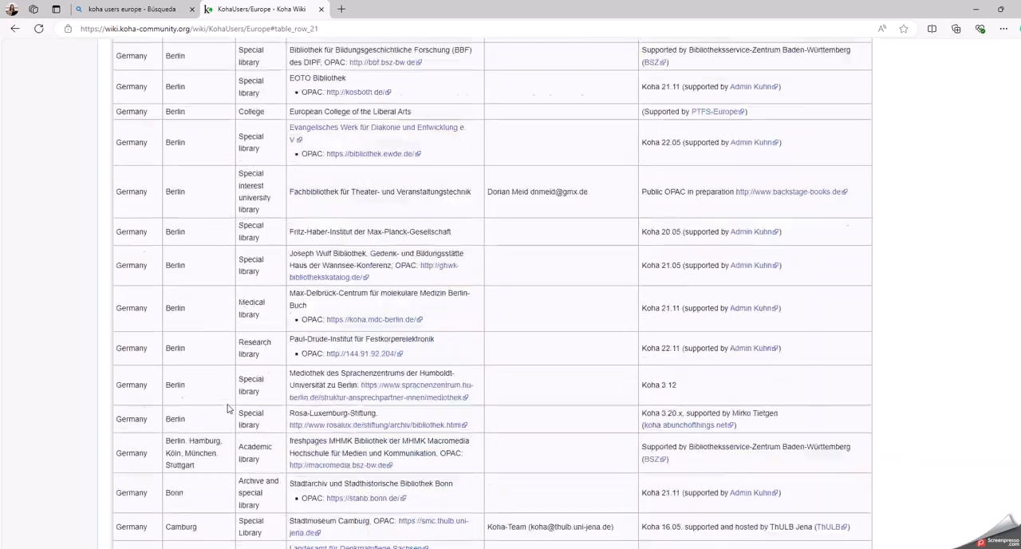
pyautogui.scroll(20, 227, 408)
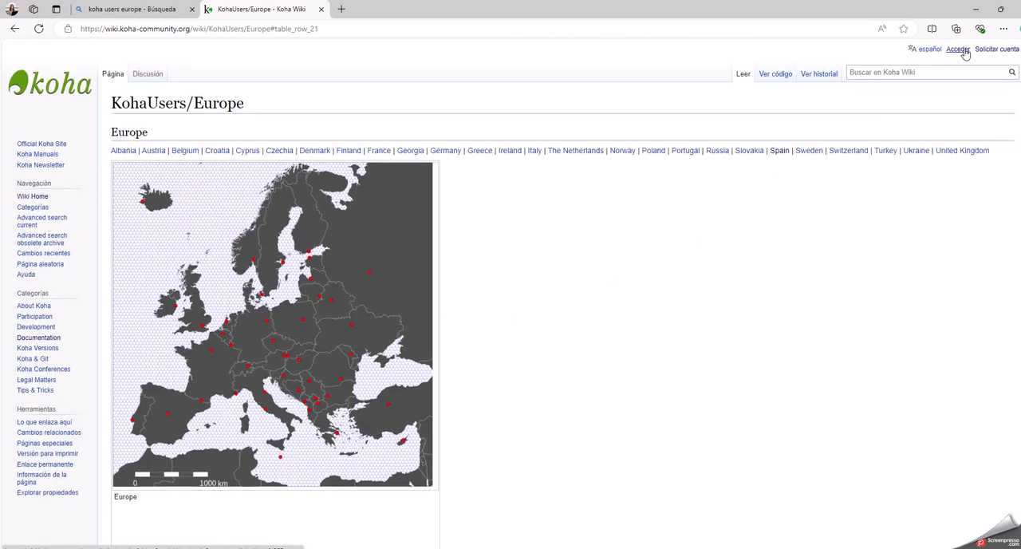
pyautogui.click(992, 51)
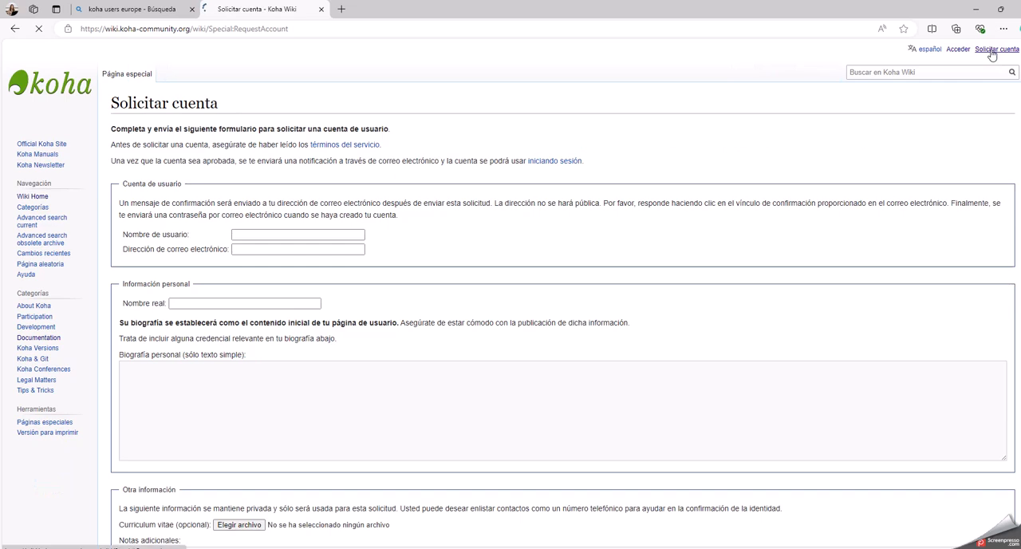
# Review the account request form, from the introductory instructions and confirmation e-mail note to the terms of service and submission option.
pyautogui.moveTo(132, 130); pyautogui.dragTo(319, 135)
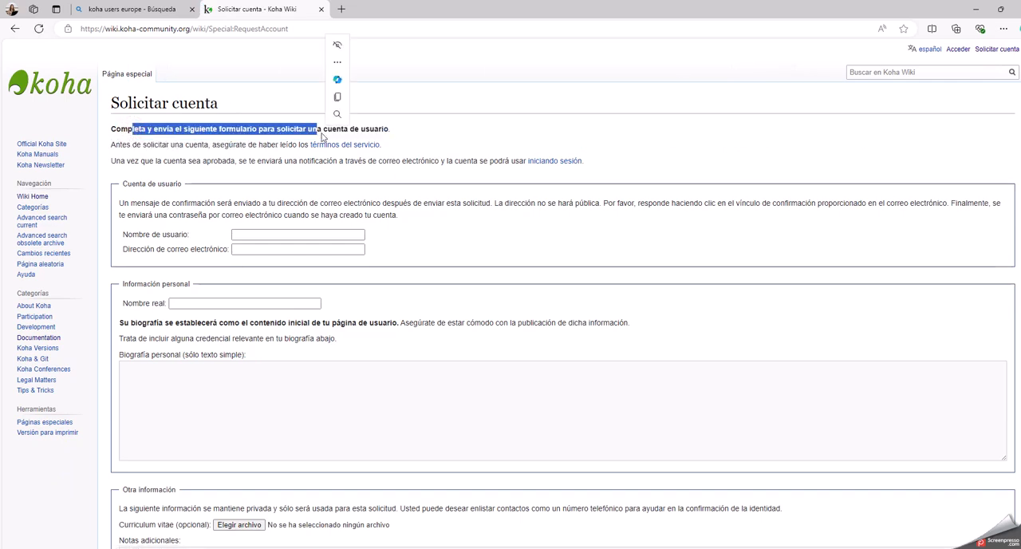
pyautogui.click(454, 136)
pyautogui.moveTo(130, 204); pyautogui.dragTo(357, 205)
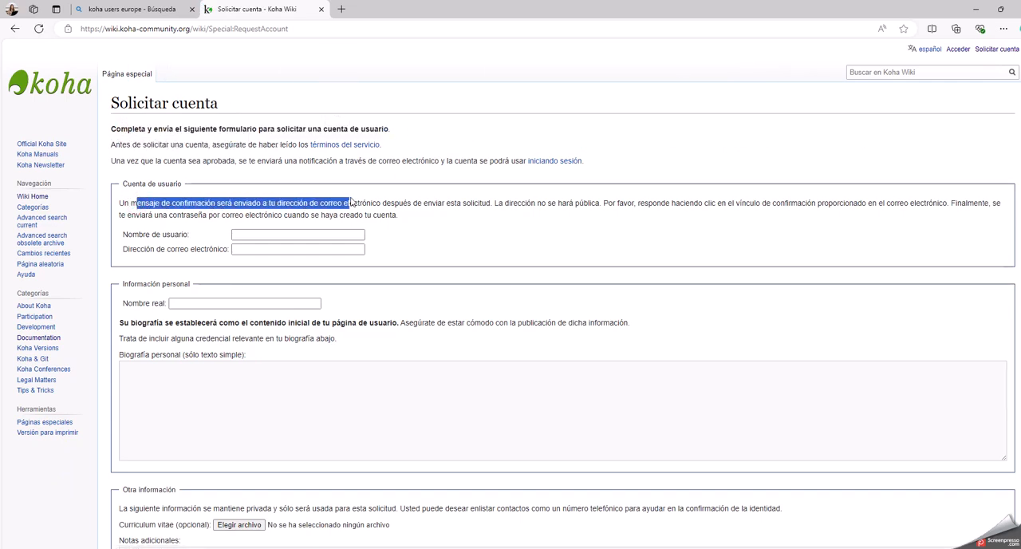
pyautogui.click(493, 244)
pyautogui.scroll(-2, 472, 248)
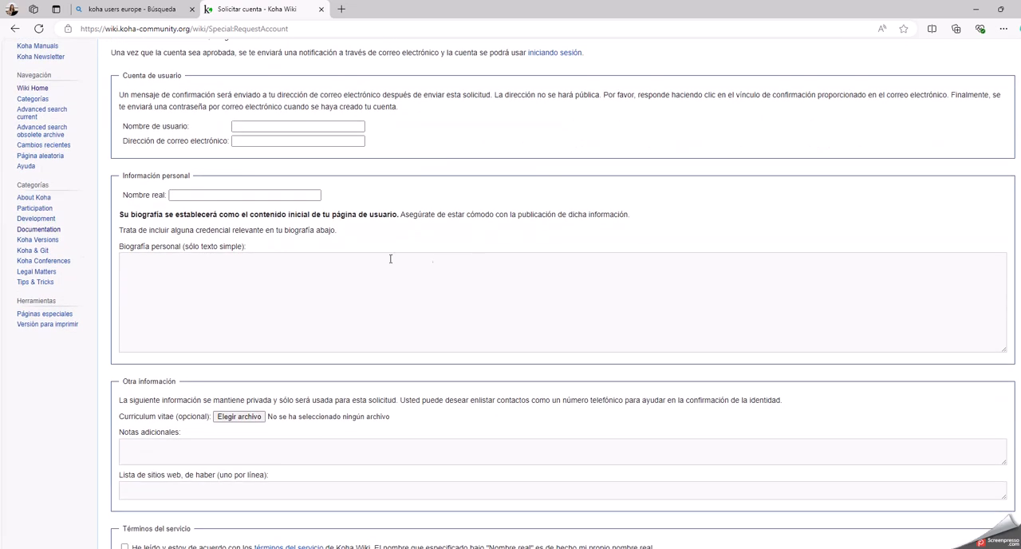
pyautogui.scroll(-1, 206, 254)
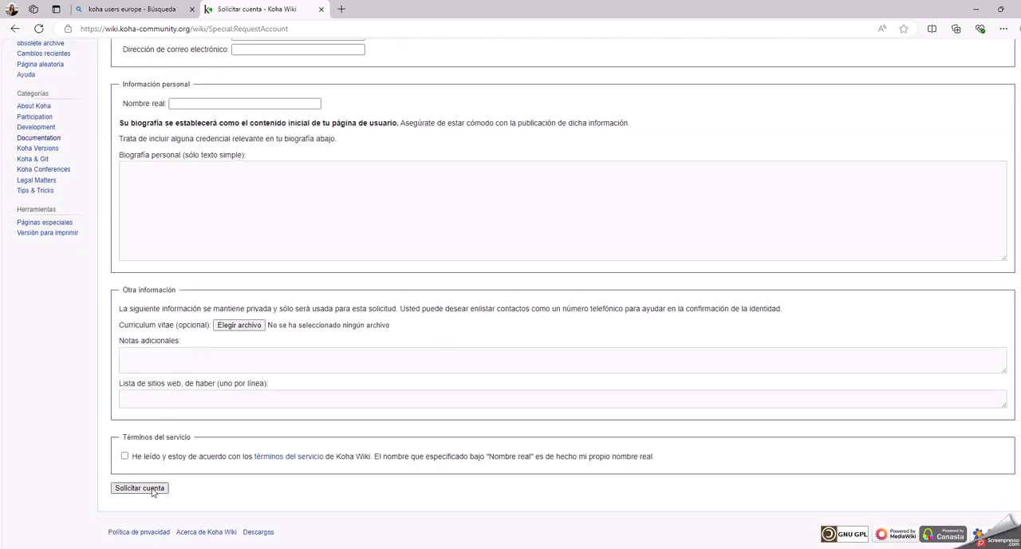
pyautogui.scroll(5, 710, 279)
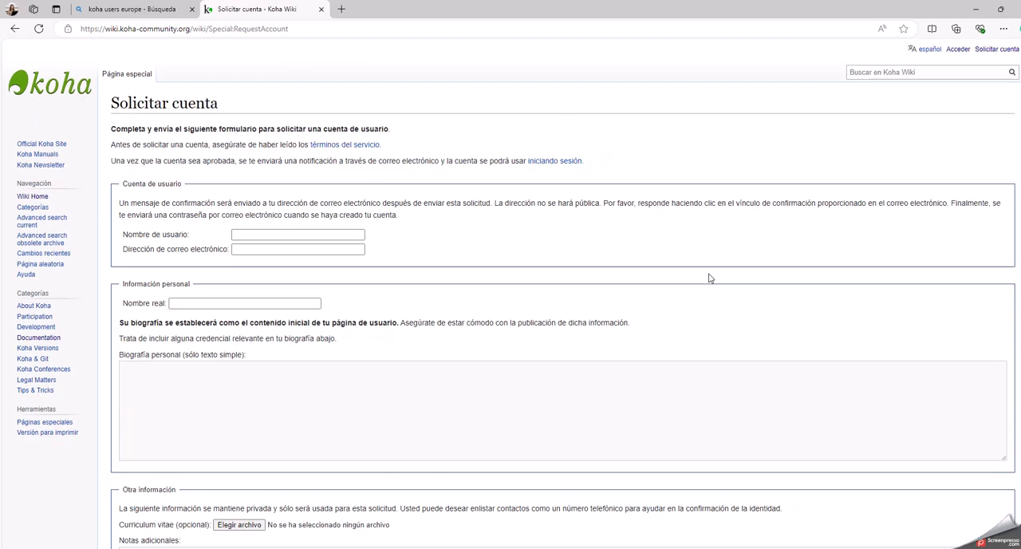
# Sign in to the wiki with the username, account password and arithmetic check answer, and decline saving the password in the browser.
pyautogui.click(960, 51)
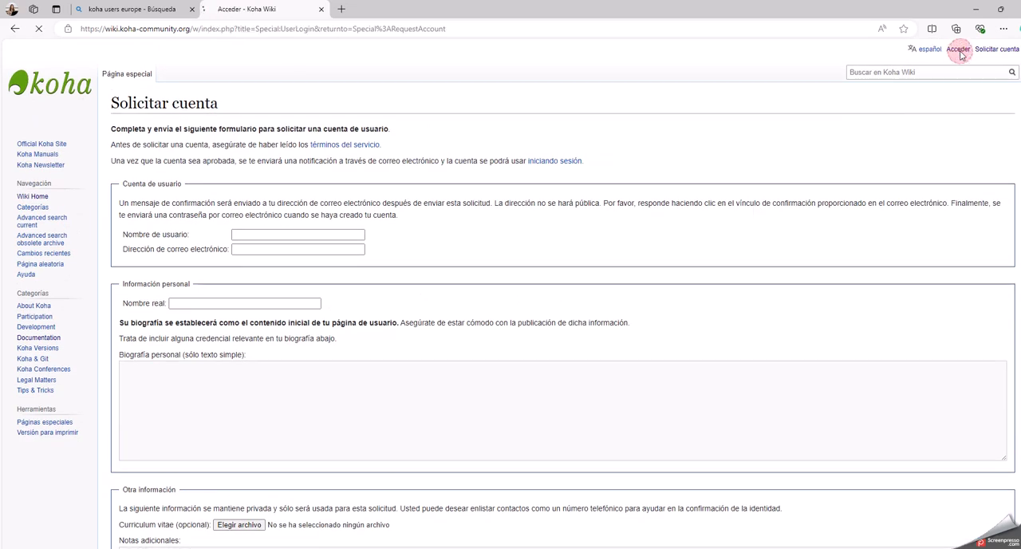
pyautogui.click(160, 142)
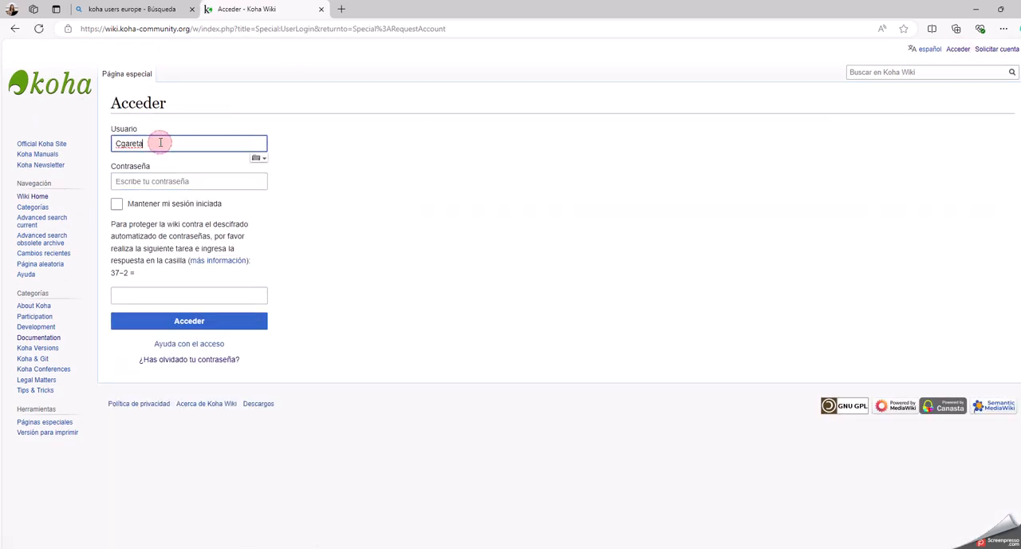
pyautogui.click(140, 181)
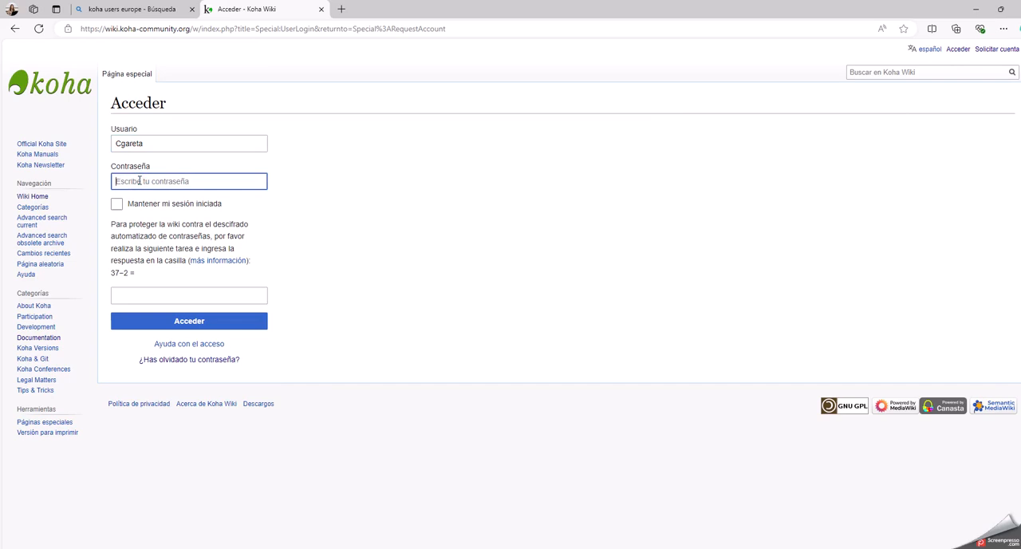
pyautogui.write('•')
pyautogui.click(146, 295)
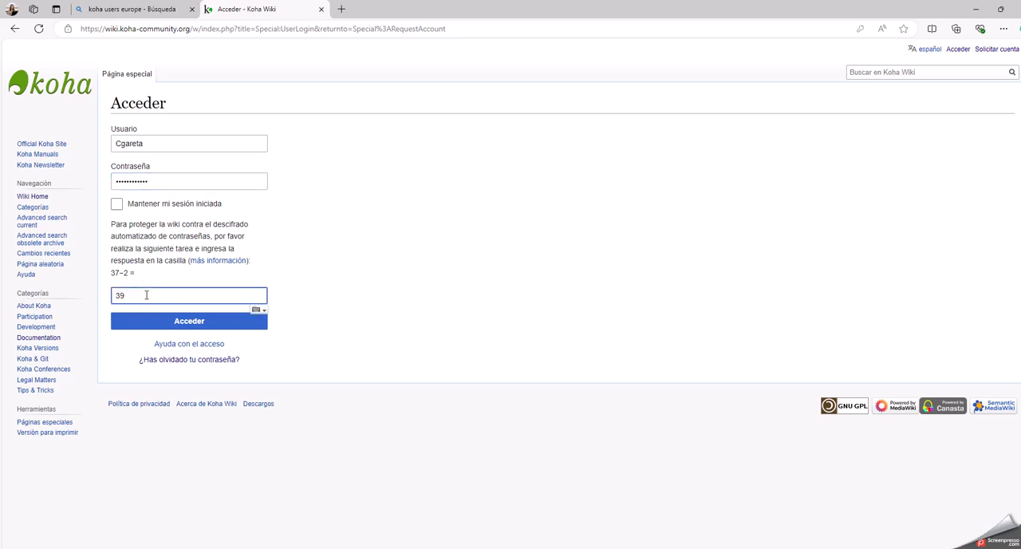
pyautogui.click(180, 320)
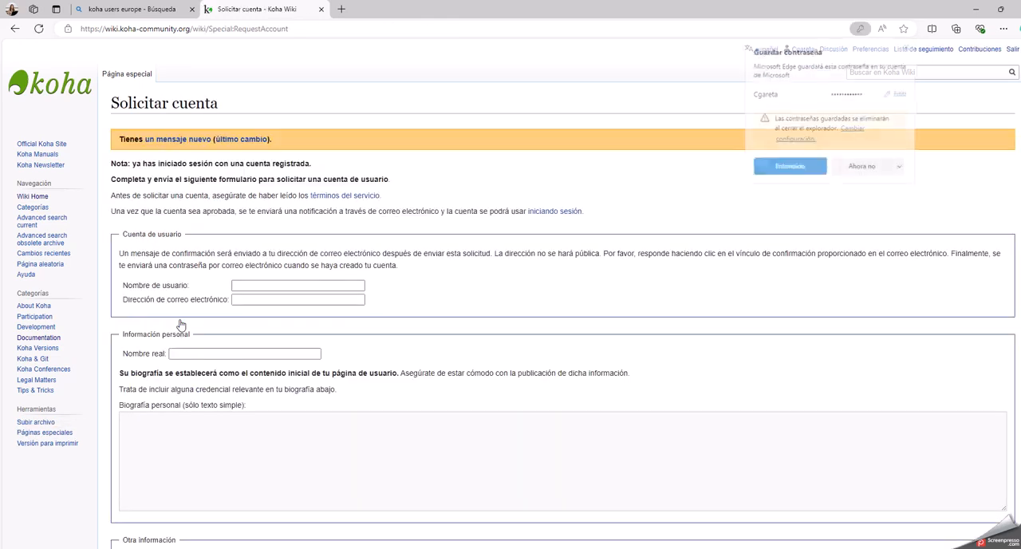
pyautogui.click(871, 173)
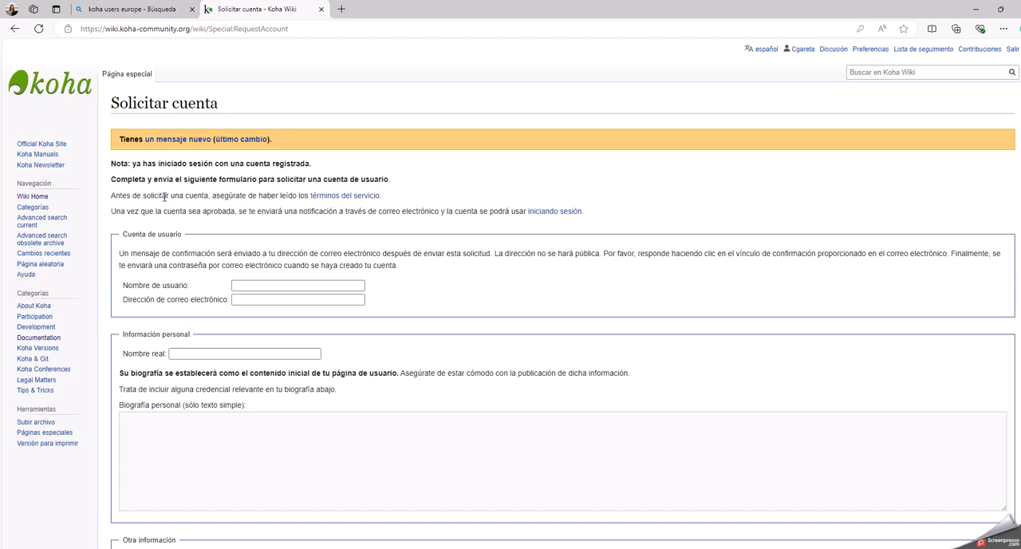
# Reopen the KohaUsers/Europe wiki page from the Bing search results and close the account request page.
pyautogui.scroll(-1, 164, 197)
pyautogui.scroll(-3, 164, 196)
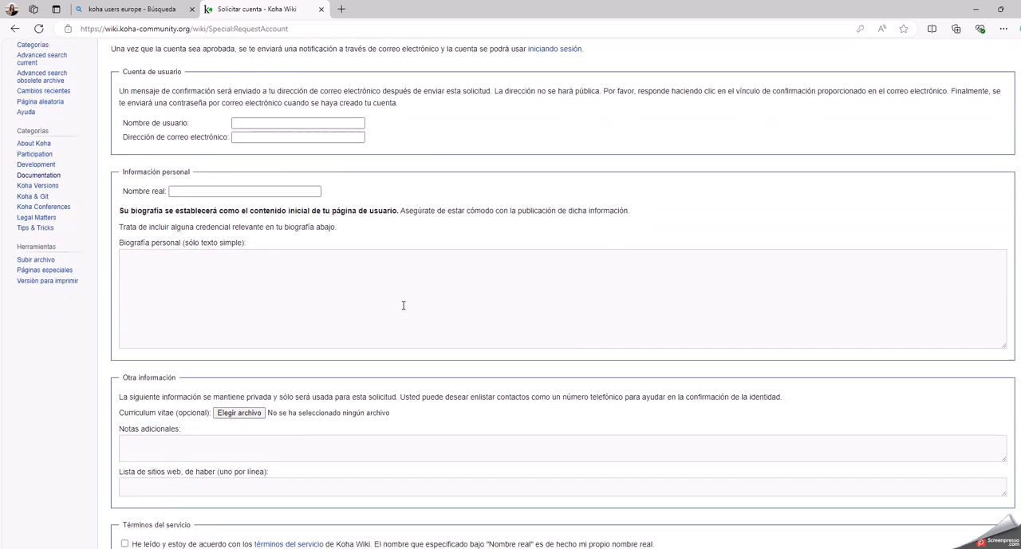
pyautogui.scroll(4, 806, 335)
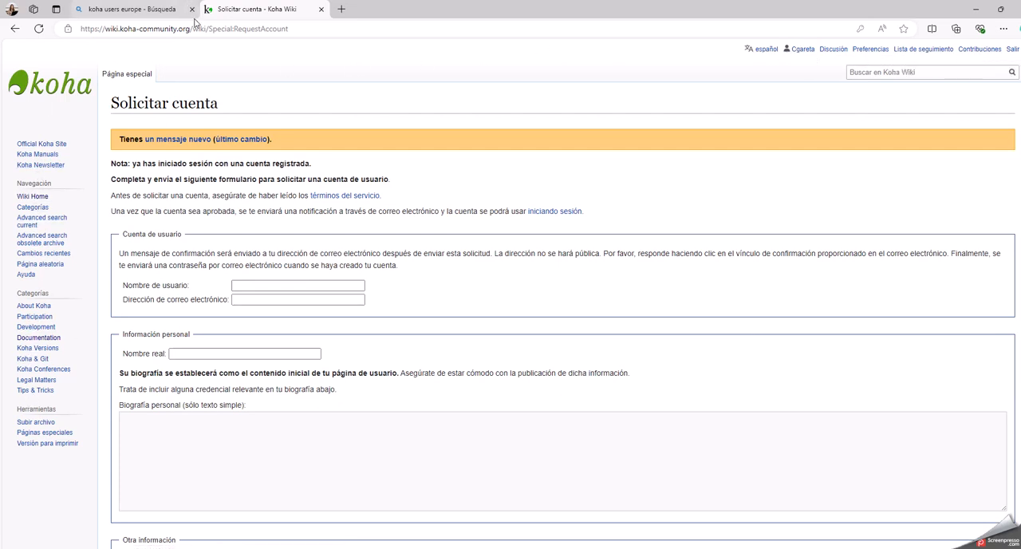
pyautogui.click(147, 10)
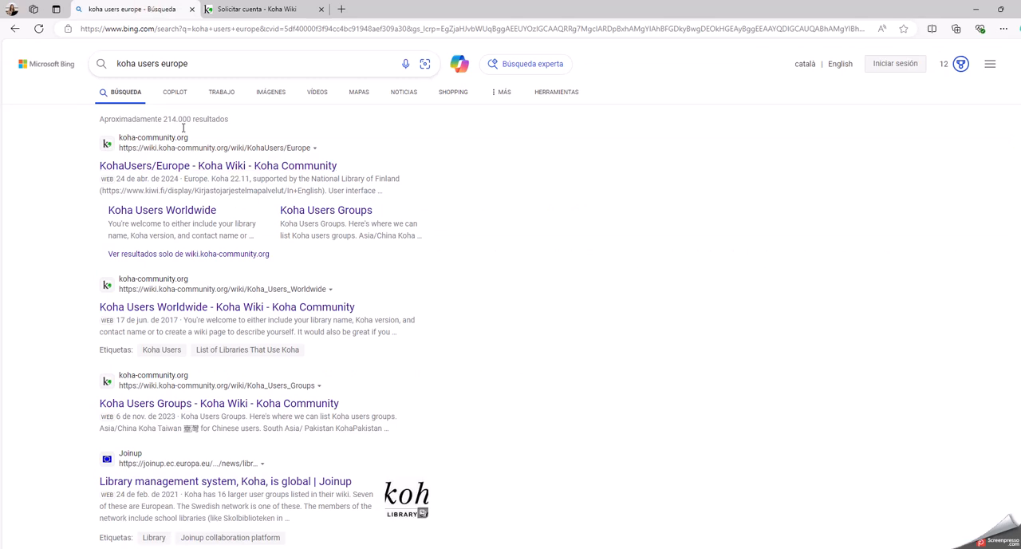
pyautogui.click(183, 169)
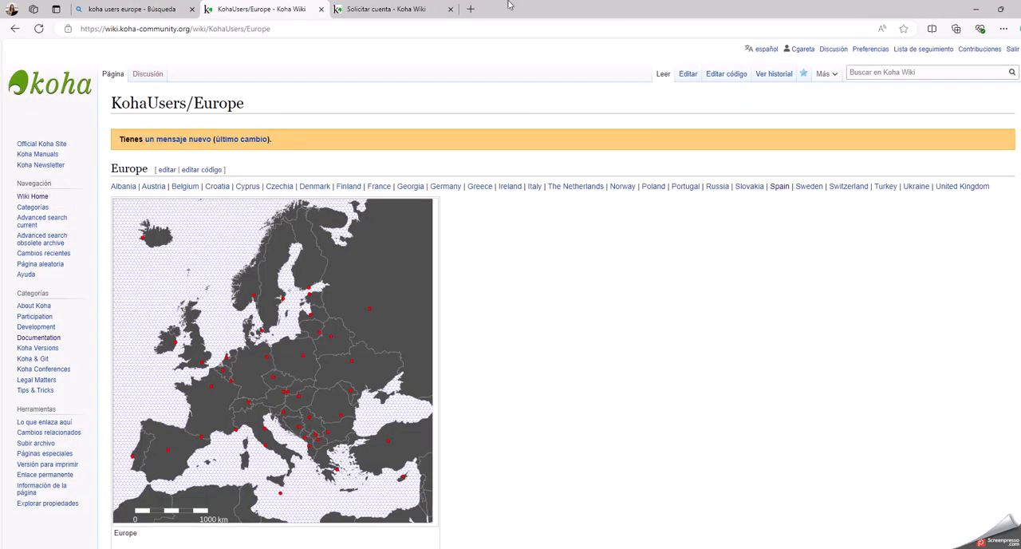
pyautogui.click(450, 9)
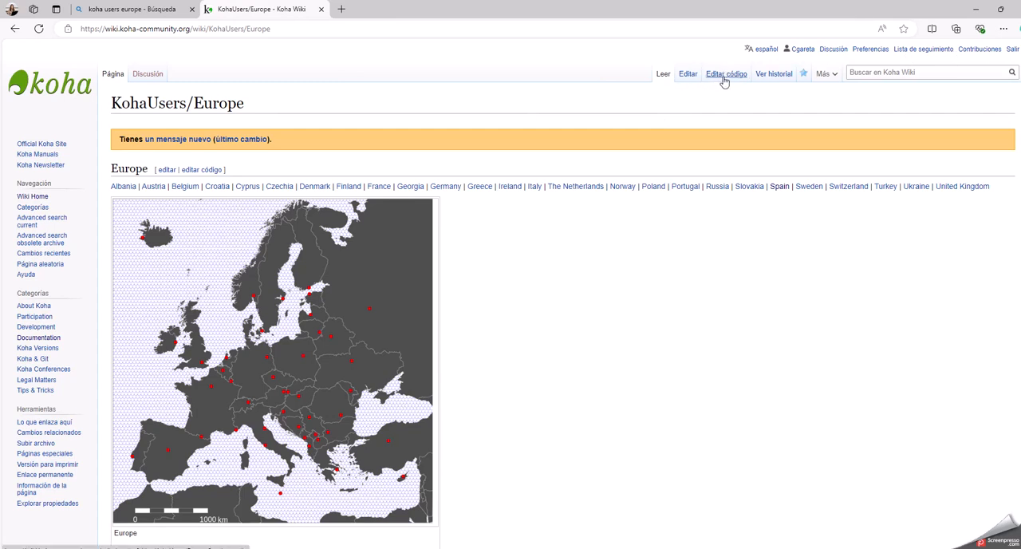
# Open the KohaUsers/Europe page in the visual editor and look through its table of libraries.
pyautogui.click(680, 78)
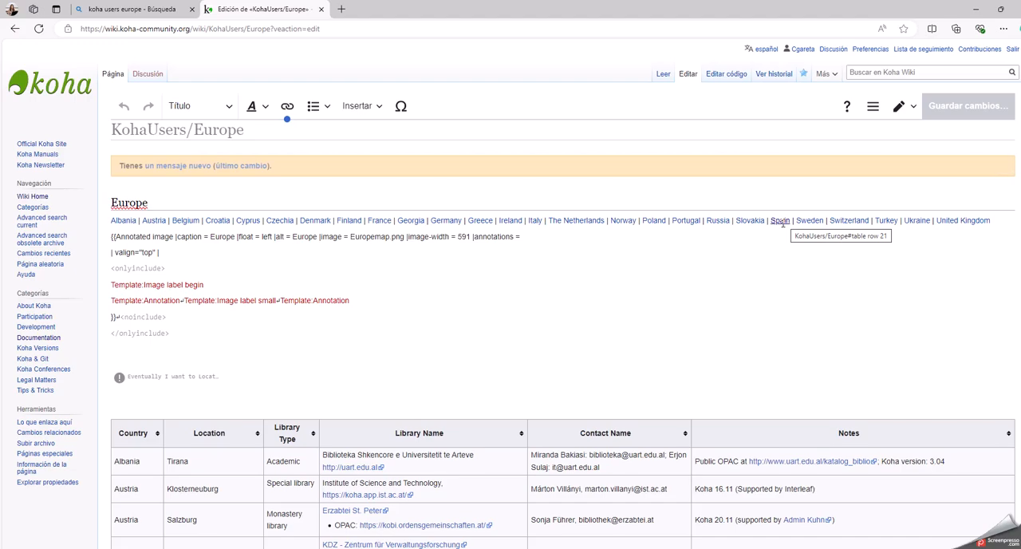
pyautogui.scroll(-2, 756, 256)
pyautogui.scroll(-7, 755, 259)
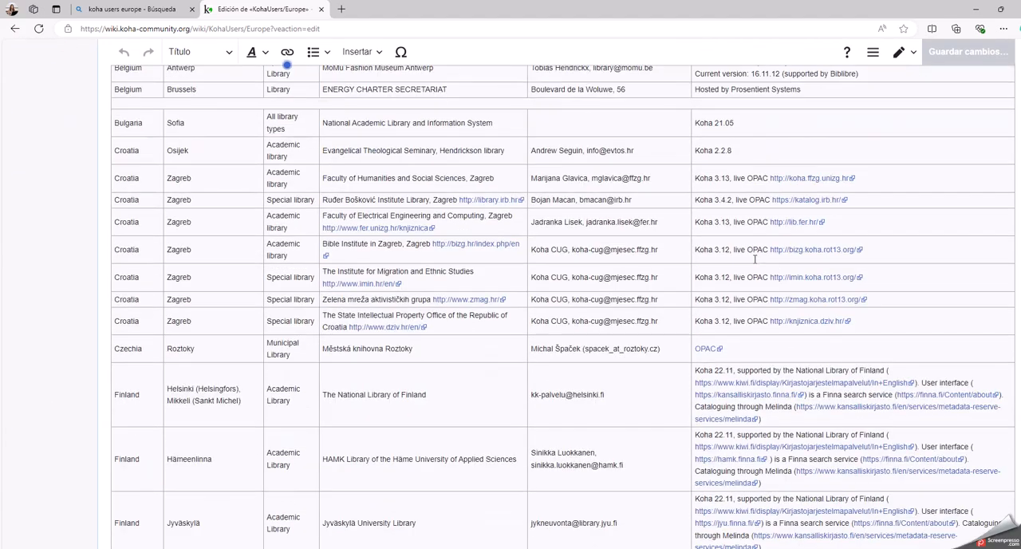
pyautogui.scroll(-14, 755, 263)
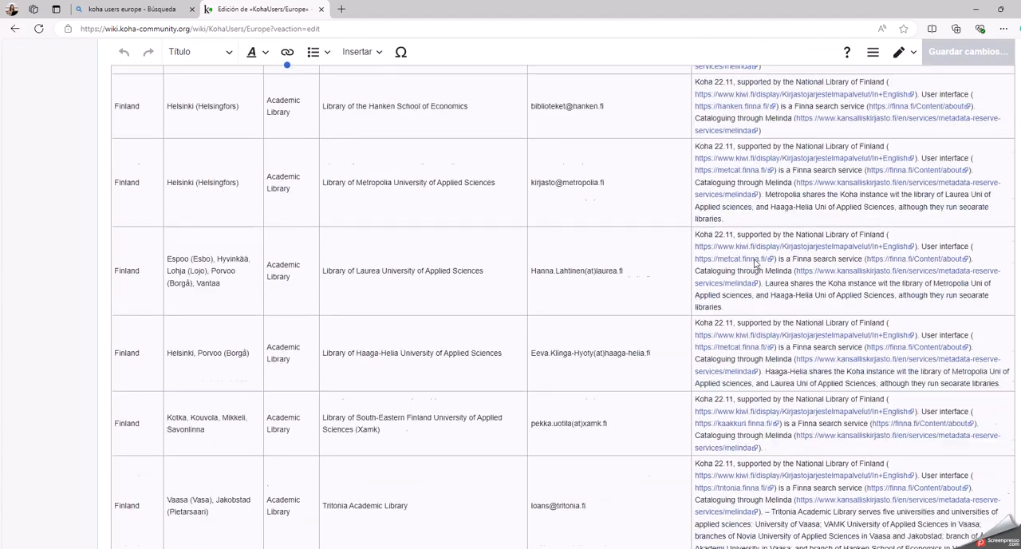
pyautogui.scroll(5, 755, 263)
pyautogui.scroll(15, 754, 262)
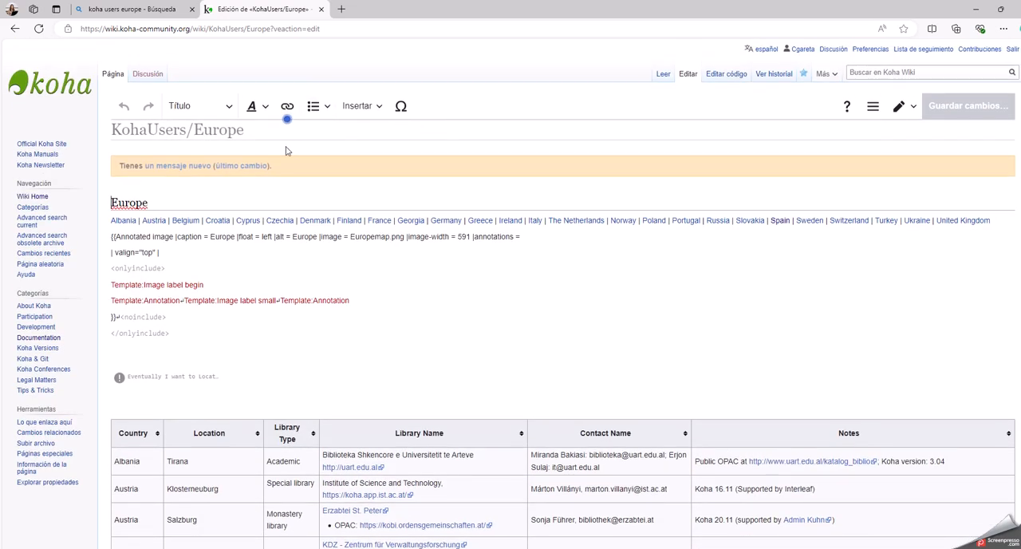
# Switch the KohaUsers/Europe page to source code editing and dismiss the notice about the editor change.
pyautogui.click(731, 74)
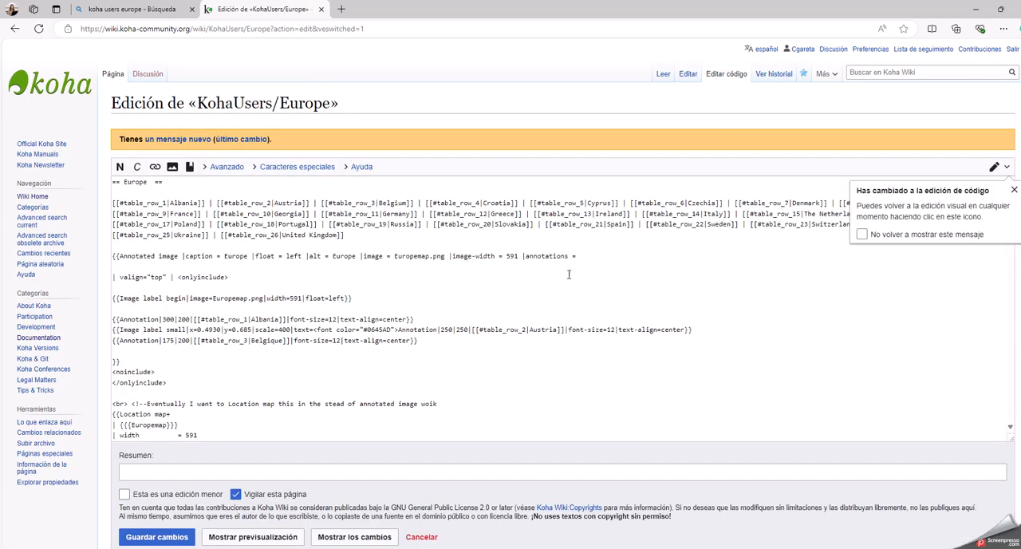
pyautogui.scroll(-4, 511, 268)
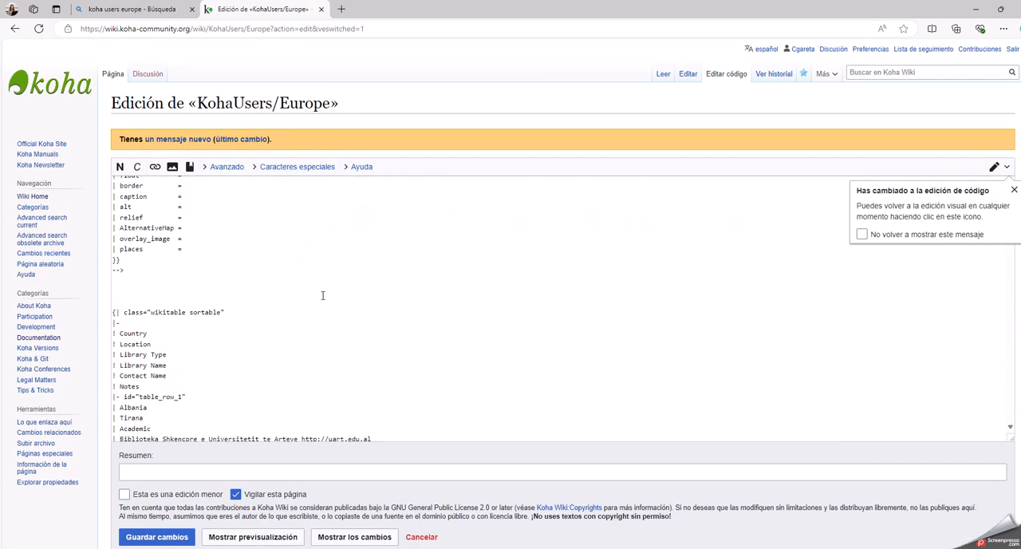
pyautogui.scroll(-2, 322, 295)
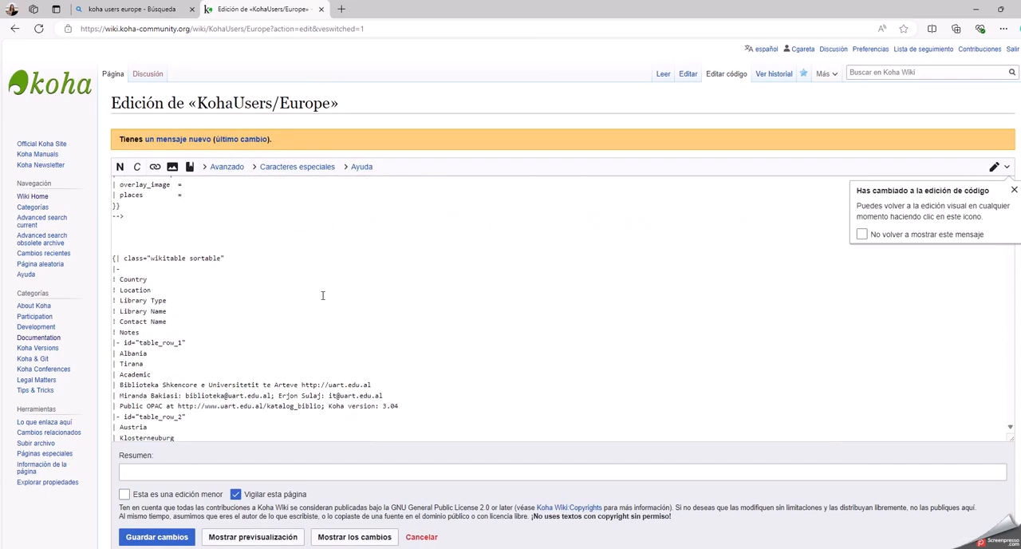
pyautogui.click(1014, 190)
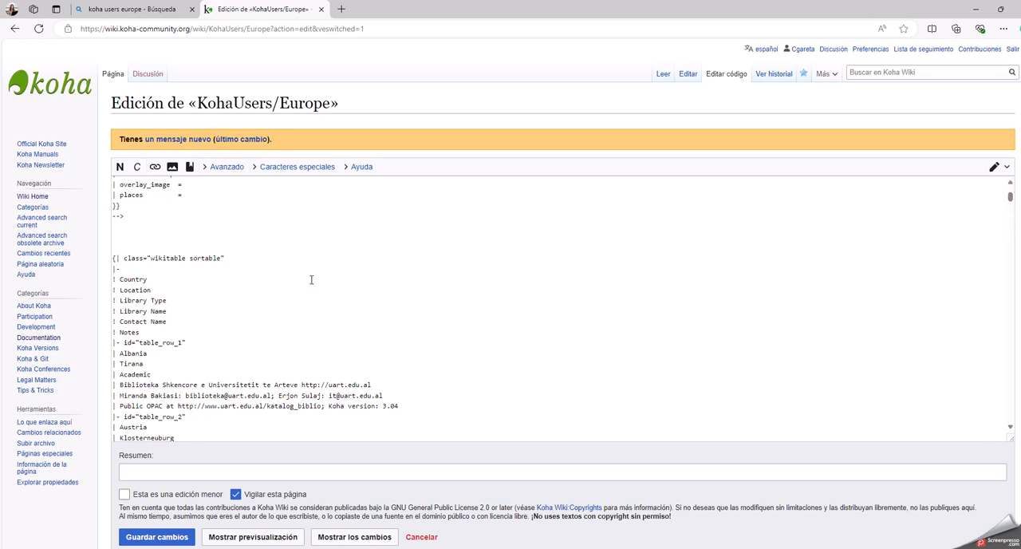
# Look through the page's source code to find the library entries for Spain.
pyautogui.scroll(-15, 311, 279)
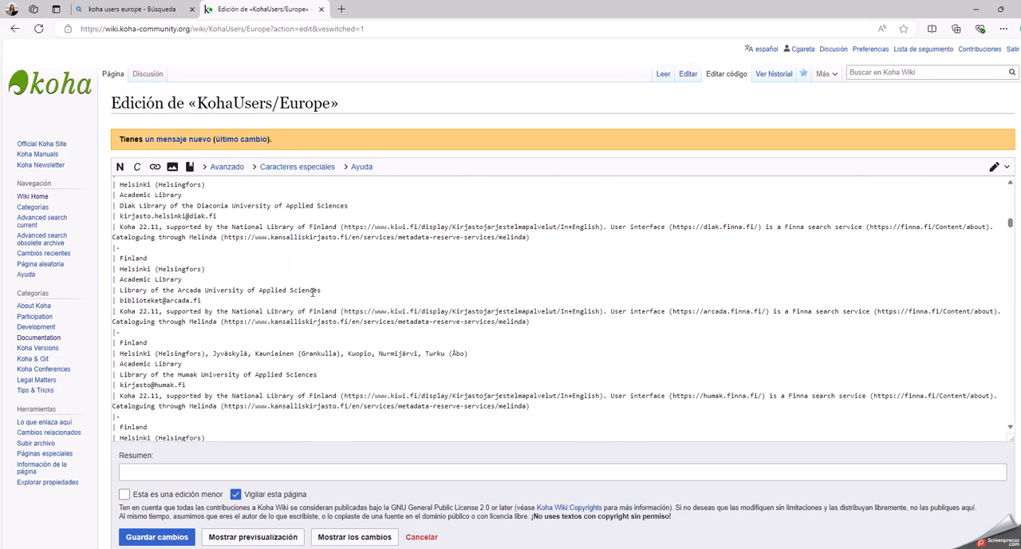
pyautogui.scroll(-15, 313, 292)
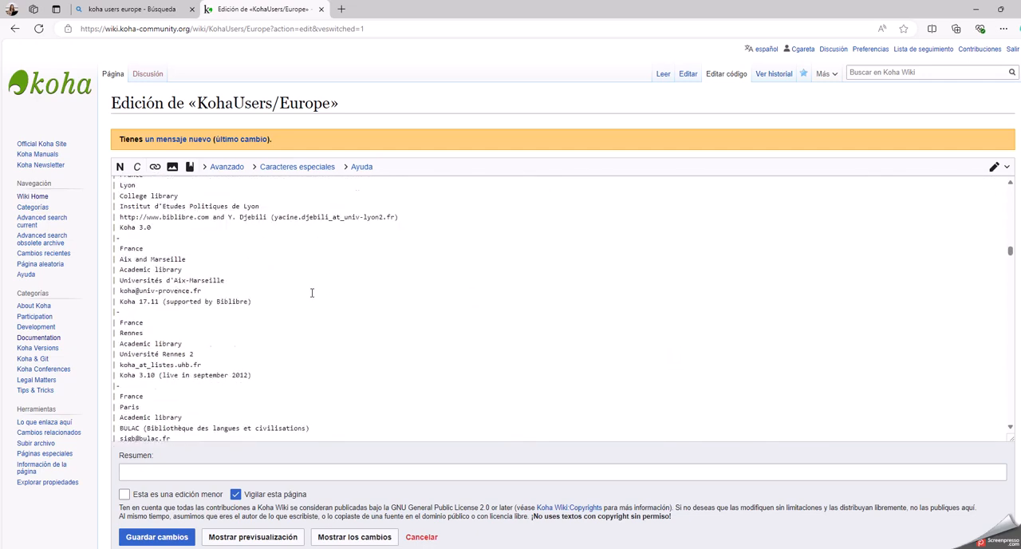
pyautogui.scroll(-15, 312, 293)
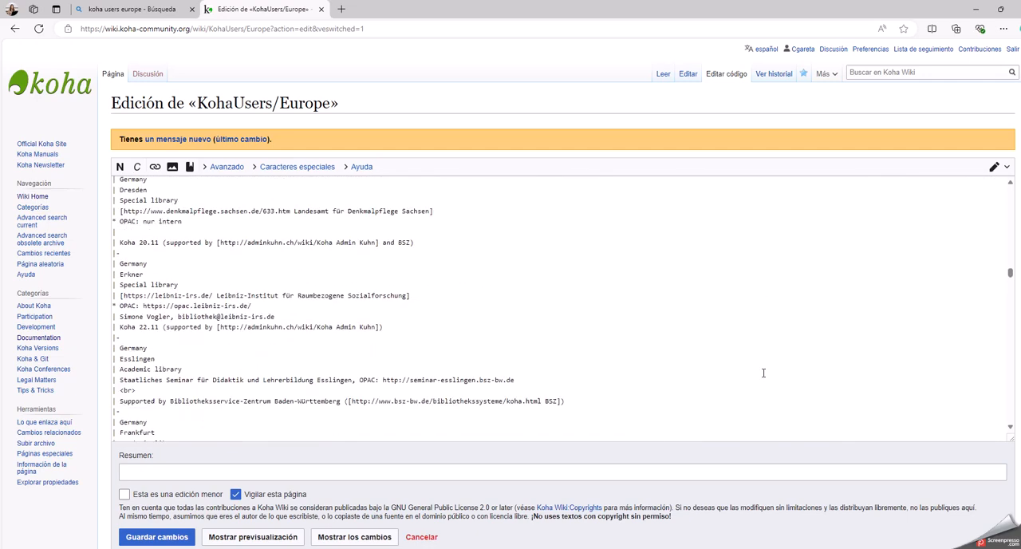
pyautogui.scroll(-15, 763, 372)
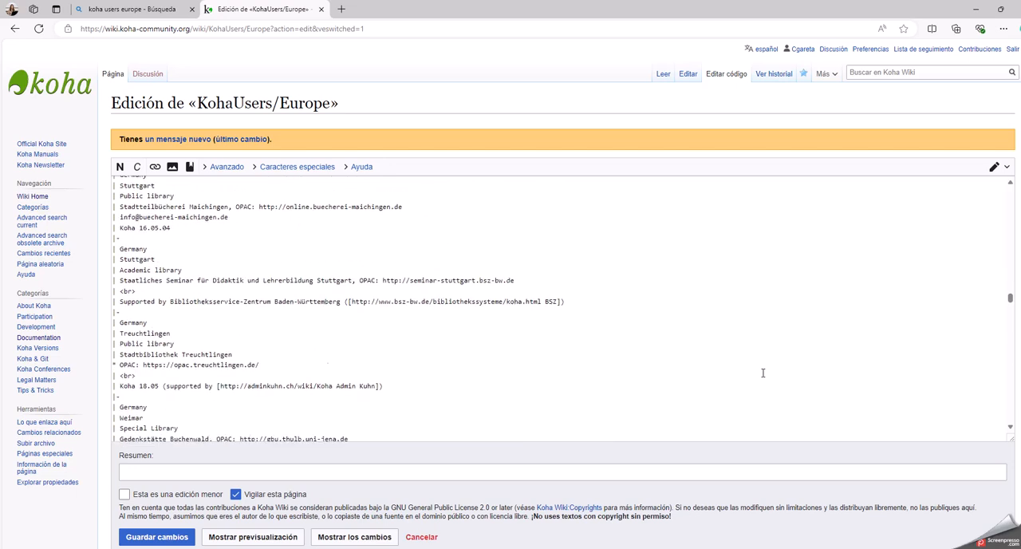
pyautogui.scroll(-15, 763, 372)
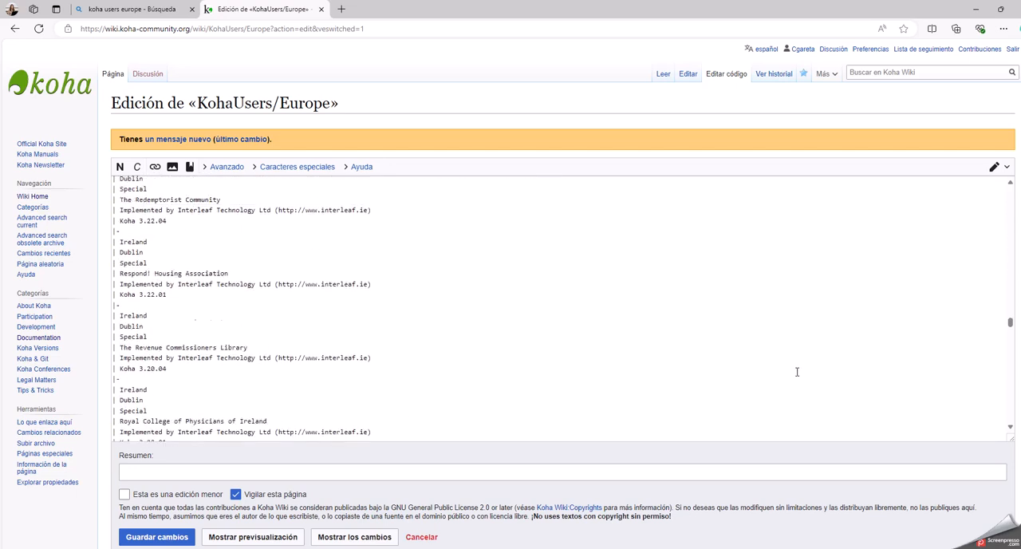
pyautogui.scroll(-8, 797, 372)
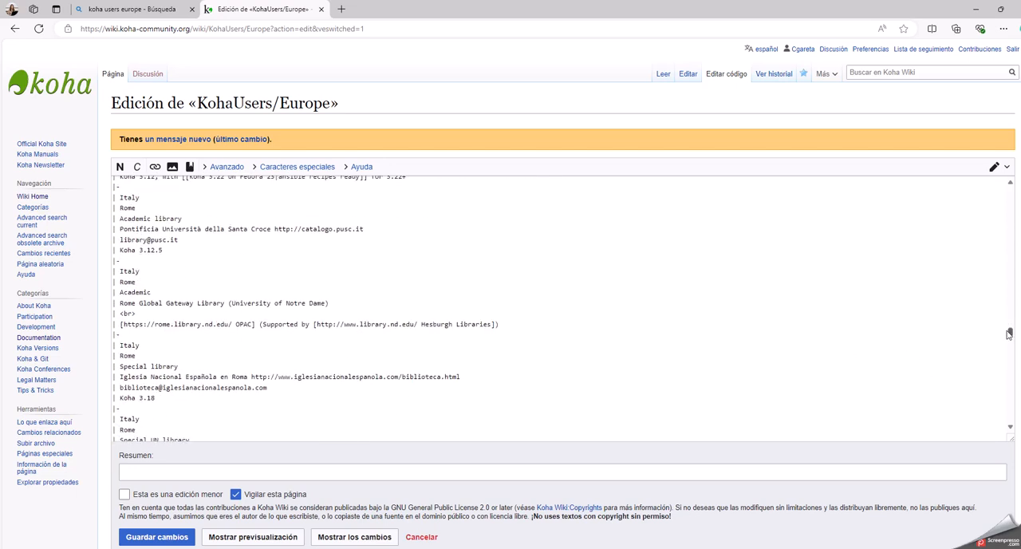
pyautogui.moveTo(1010, 334); pyautogui.dragTo(1011, 338)
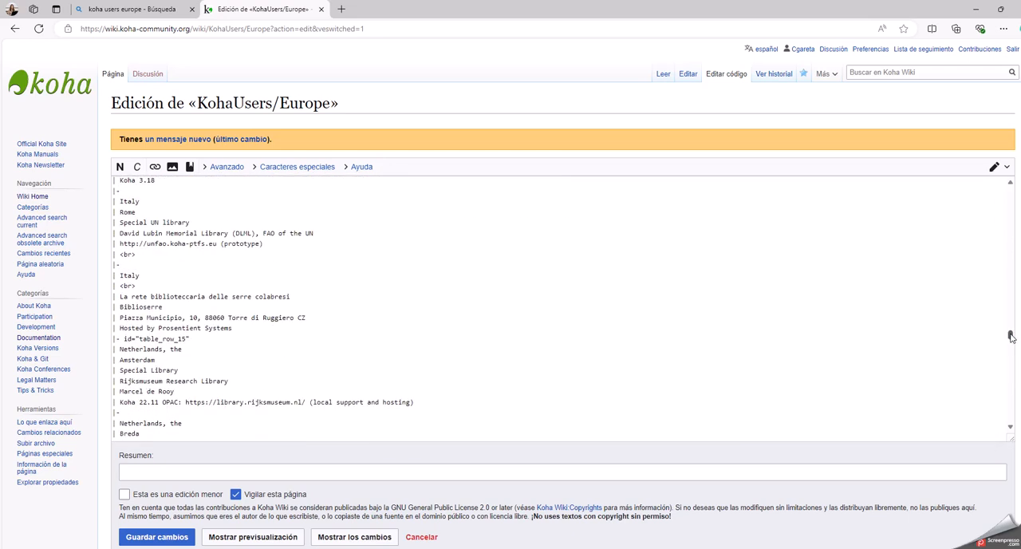
pyautogui.scroll(-6, 752, 276)
pyautogui.scroll(-10, 751, 276)
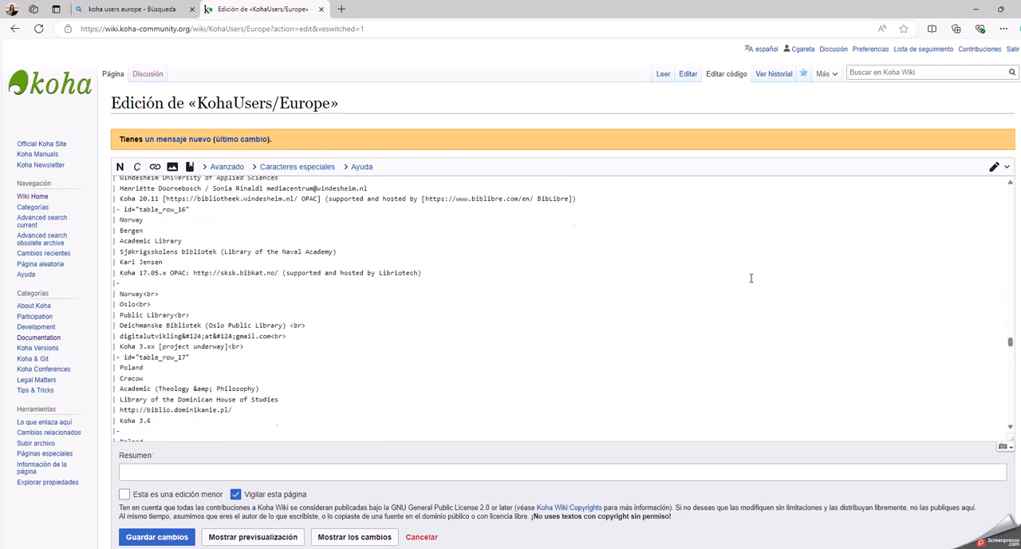
pyautogui.scroll(-8, 751, 278)
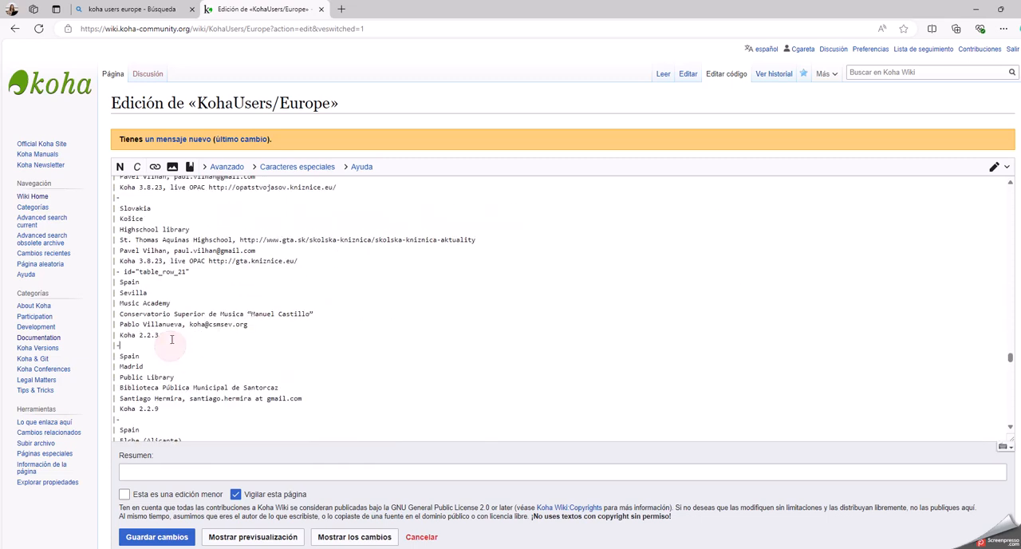
# Examine the row markers in the Spain entries, highlighting the plain |- separator and the |- id="table_row_21" line.
pyautogui.moveTo(129, 349); pyautogui.dragTo(114, 346)
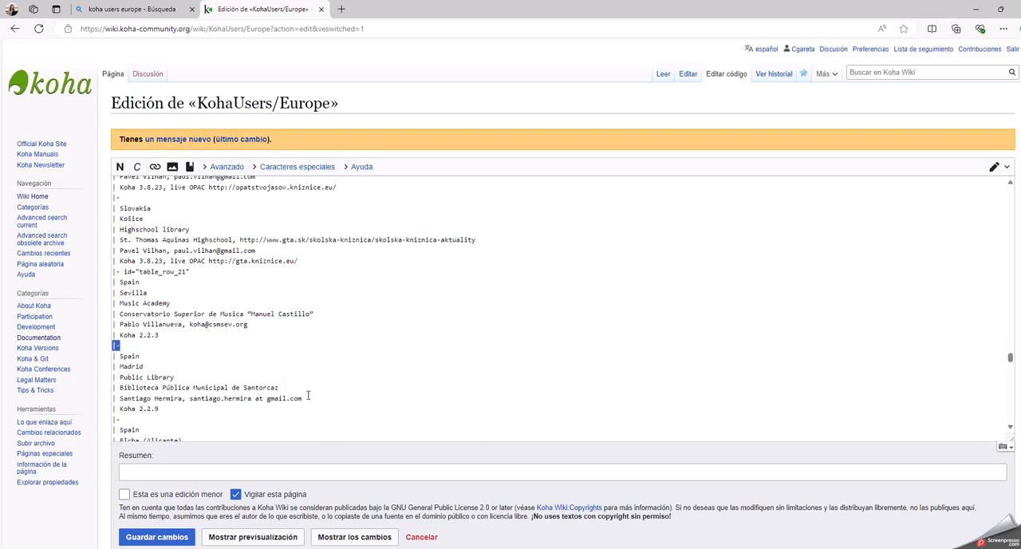
pyautogui.click(246, 355)
pyautogui.scroll(-2, 196, 364)
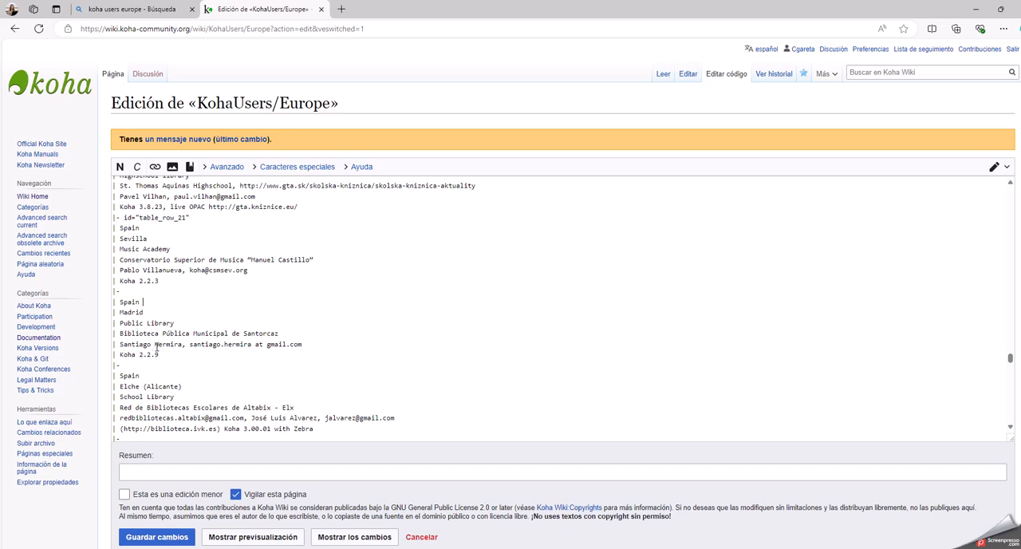
pyautogui.moveTo(192, 220); pyautogui.dragTo(94, 217)
pyautogui.scroll(4, 388, 355)
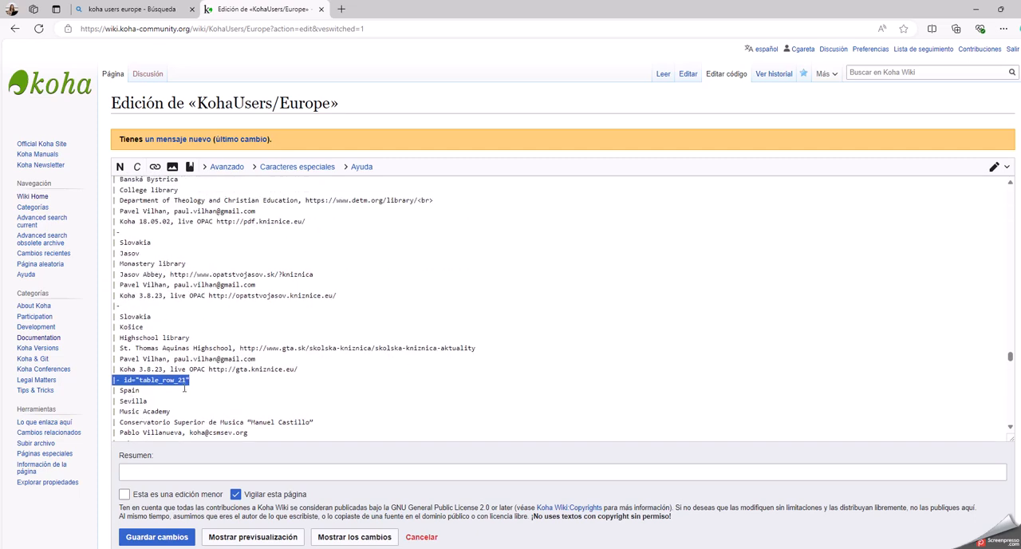
pyautogui.scroll(-3, 203, 375)
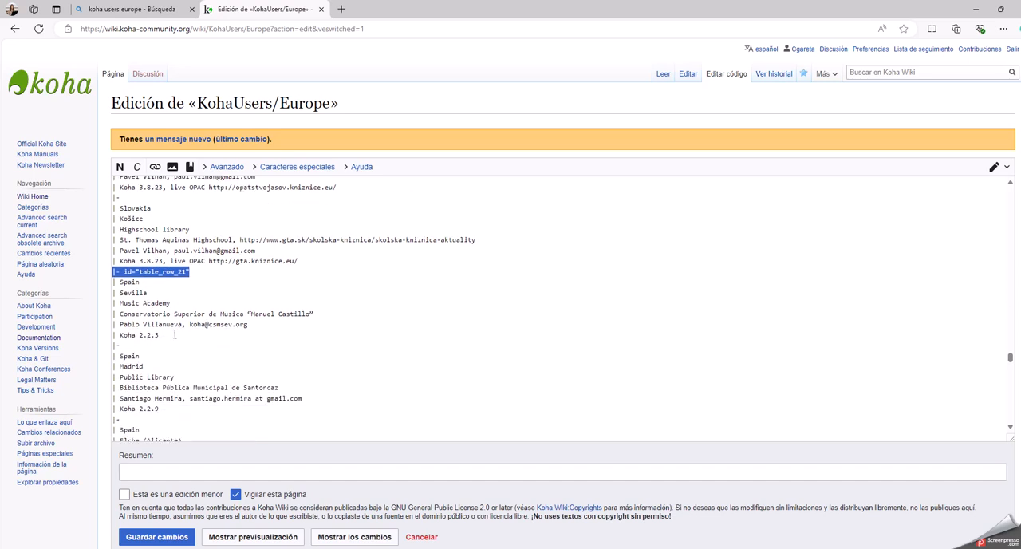
# Find the end of the Spain entries and highlight the |- id="table_row_22" marker that starts the Sweden rows.
pyautogui.scroll(-8, 174, 334)
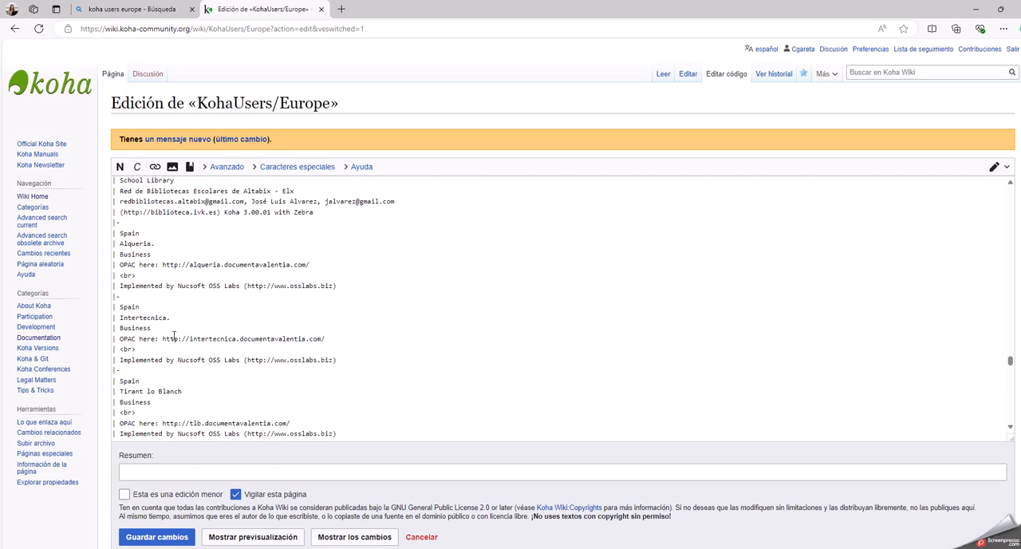
pyautogui.scroll(-8, 174, 334)
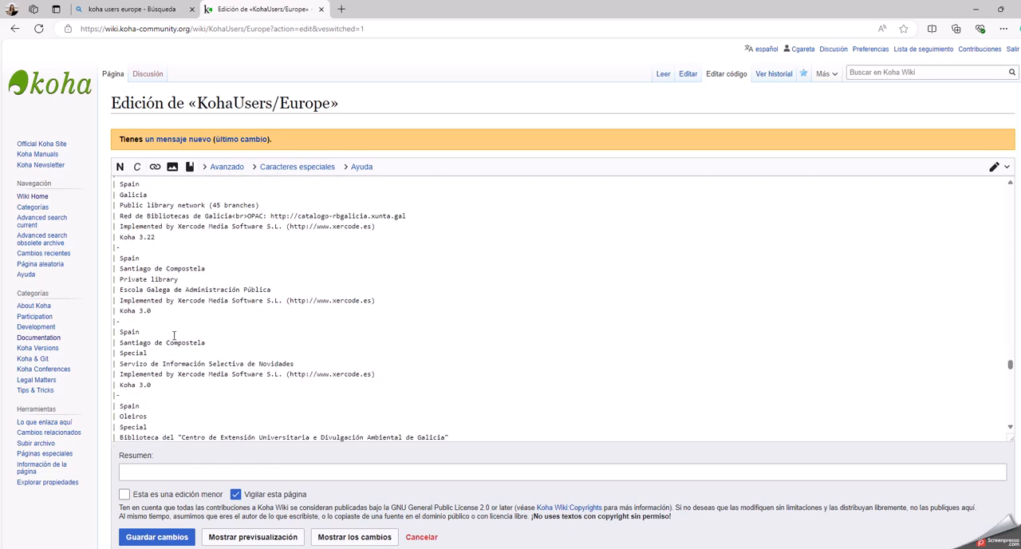
pyautogui.scroll(-10, 174, 334)
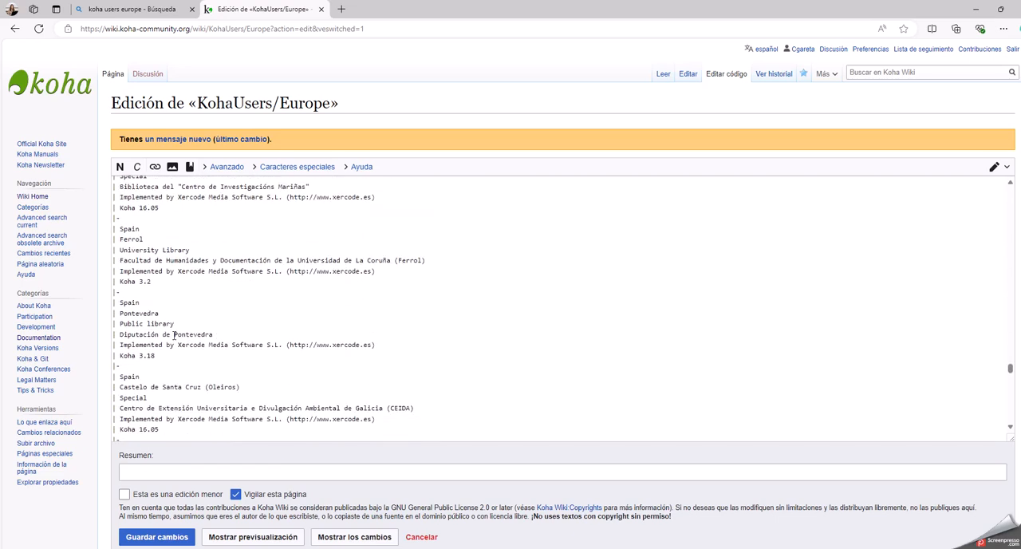
pyautogui.scroll(-3, 174, 335)
pyautogui.scroll(-6, 174, 335)
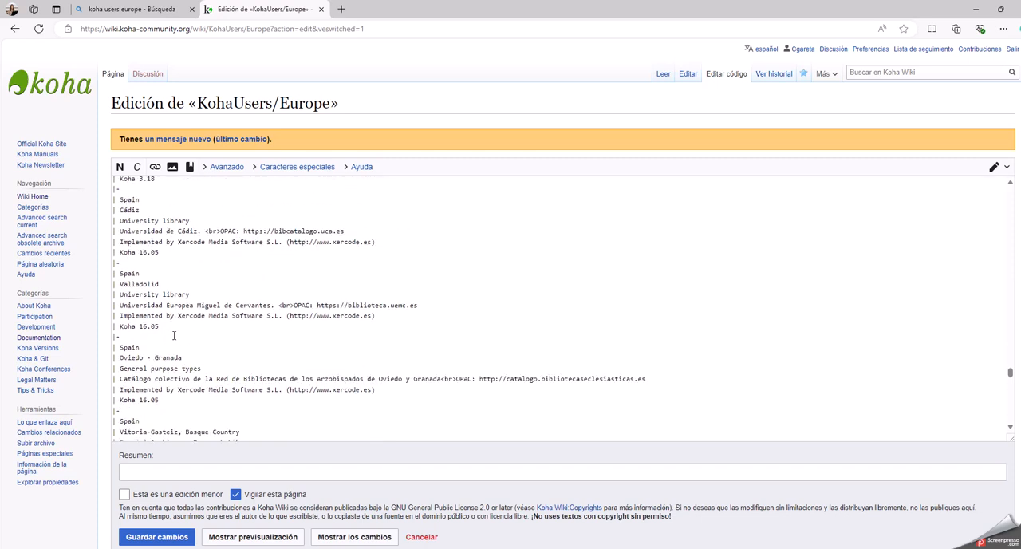
pyautogui.scroll(-5, 174, 335)
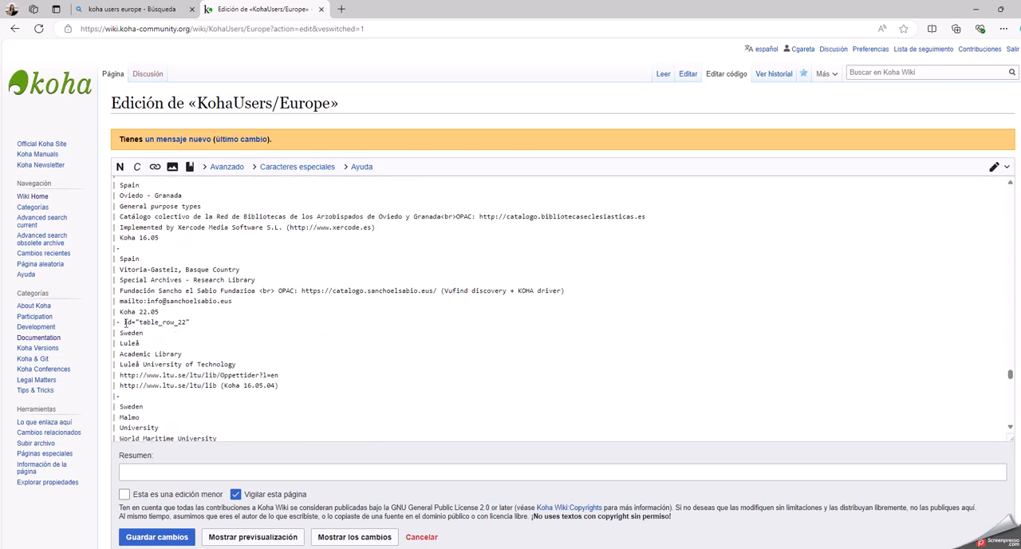
pyautogui.moveTo(114, 323); pyautogui.dragTo(191, 322)
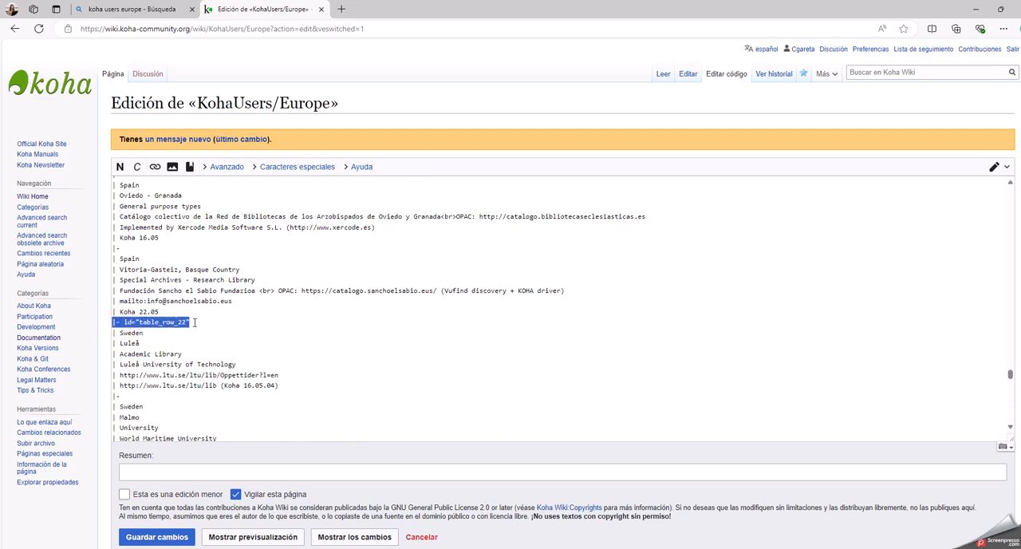
# Insert blank lines after the Vitoria-Gasteiz entry, just before the Sweden rows.
pyautogui.click(172, 312)
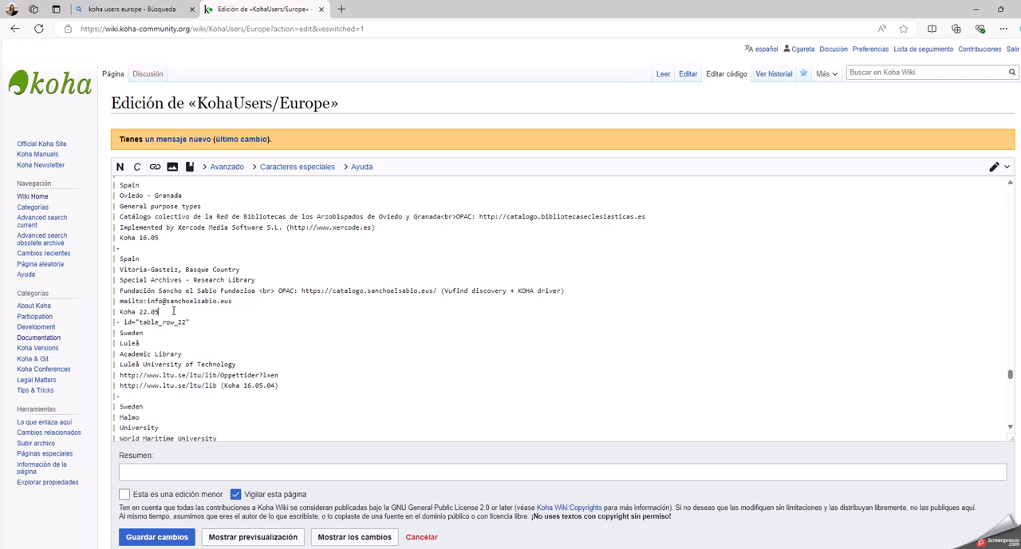
pyautogui.scroll(-4, 172, 312)
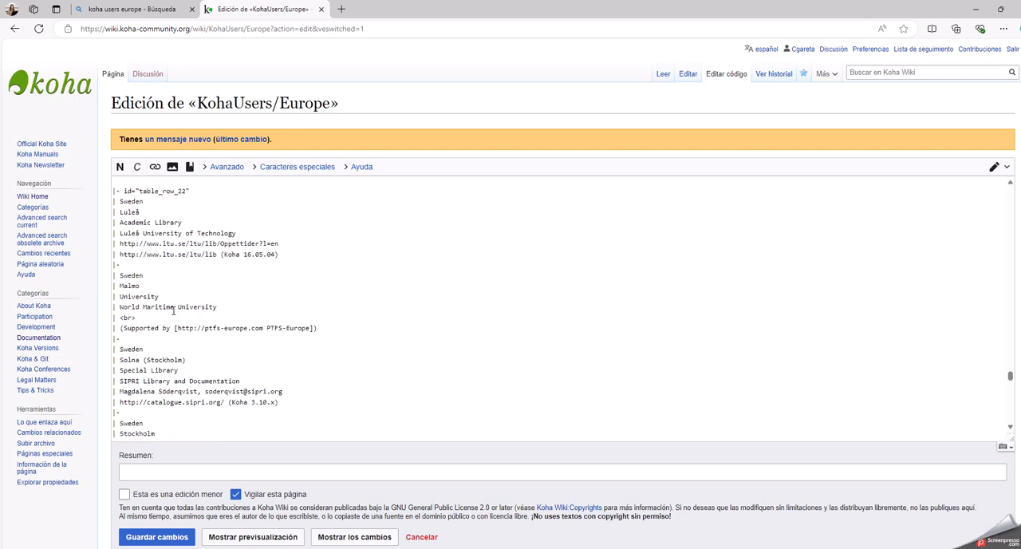
pyautogui.scroll(3, 172, 311)
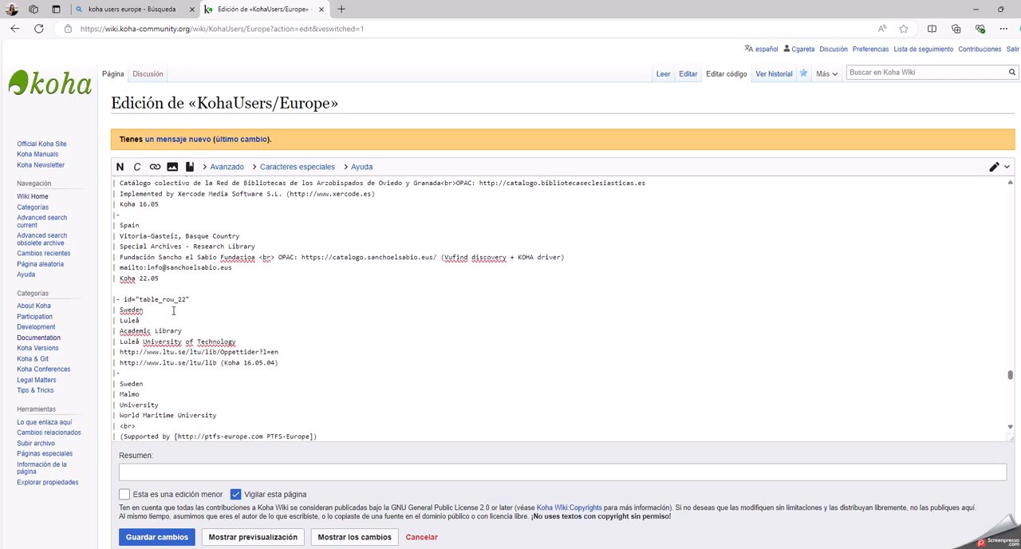
pyautogui.press('Return')
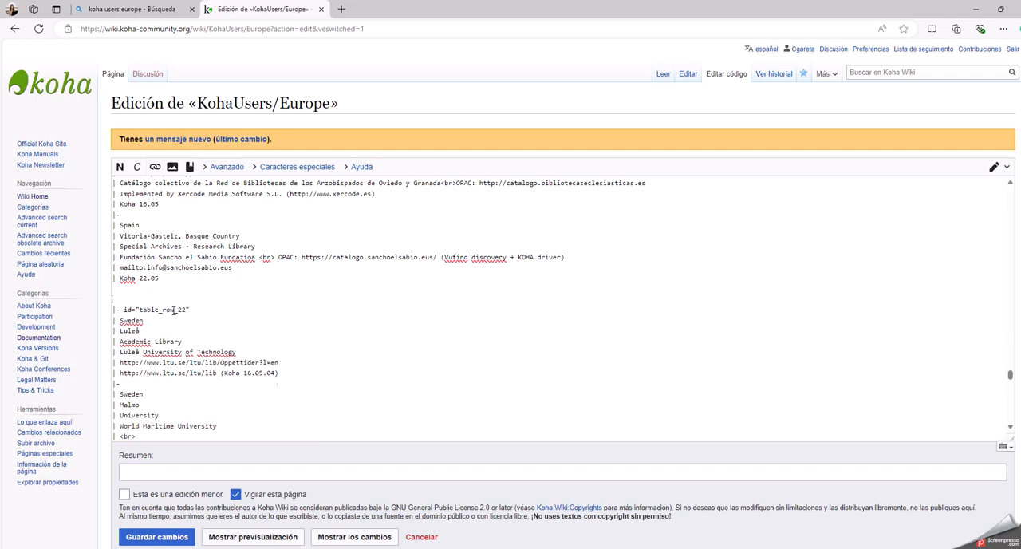
pyautogui.press('Return')
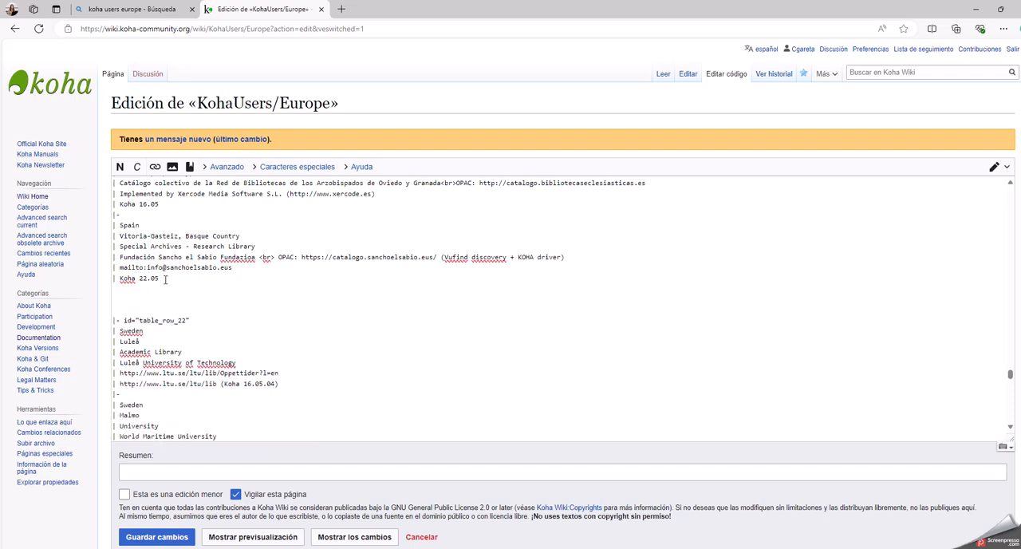
# Copy the whole Oviedo - Granada entry below the Vitoria-Gasteiz entry and remove the leftover blank lines before the Sweden rows.
pyautogui.scroll(2, 165, 279)
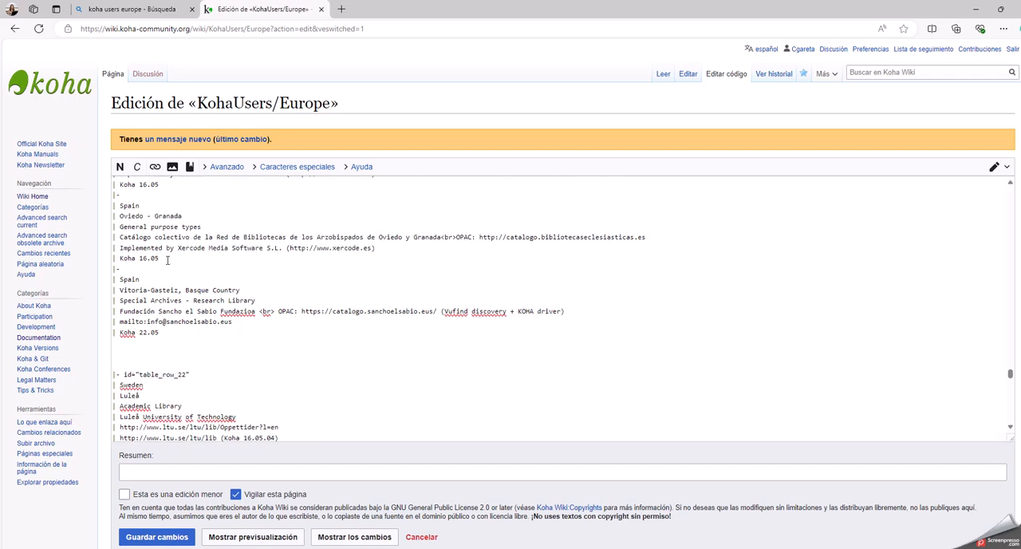
pyautogui.moveTo(167, 260); pyautogui.dragTo(114, 195)
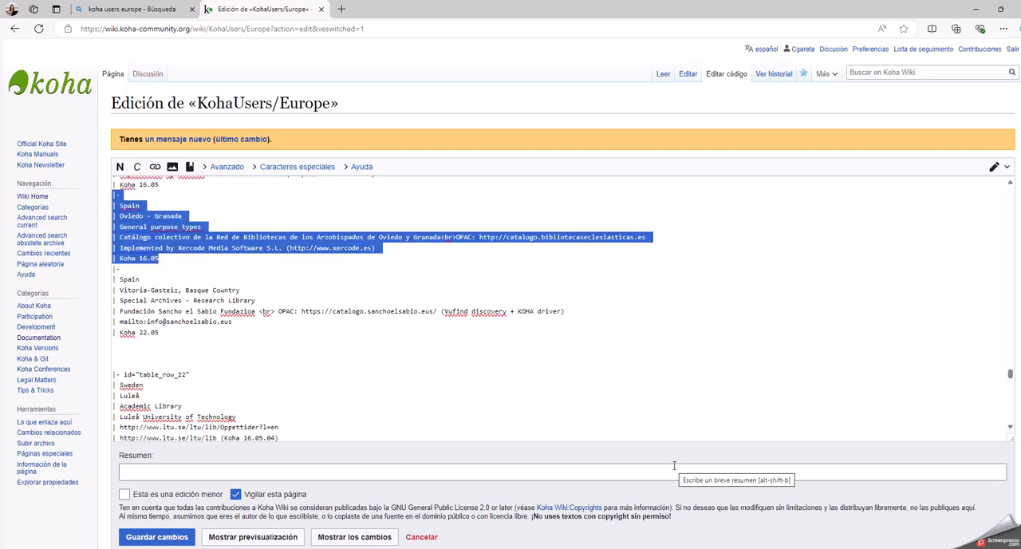
pyautogui.hotkey('ctrl', 'c')
pyautogui.click(145, 345)
pyautogui.hotkey('ctrl', 'v')
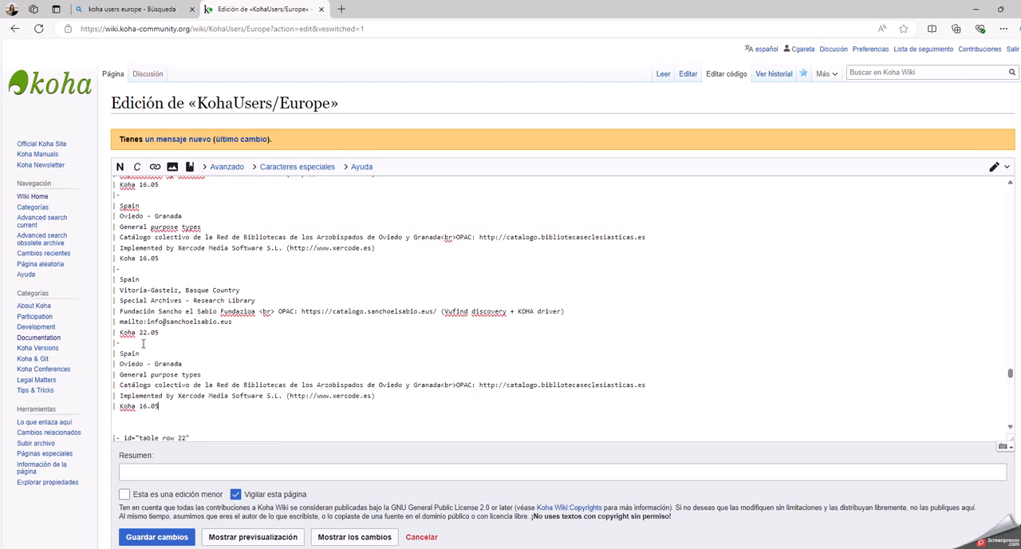
pyautogui.click(126, 415)
pyautogui.press('Delete')
pyautogui.press('Delete')
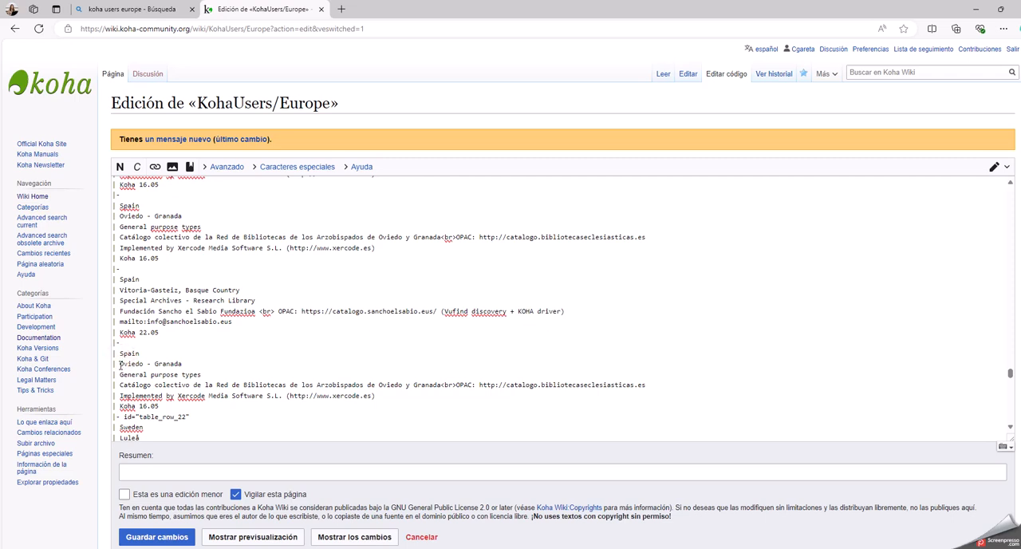
# Highlight the location line and the library type, name, contact and notes lines of the copied entry to review its fields.
pyautogui.moveTo(120, 364); pyautogui.dragTo(187, 364)
pyautogui.moveTo(117, 374); pyautogui.dragTo(329, 406)
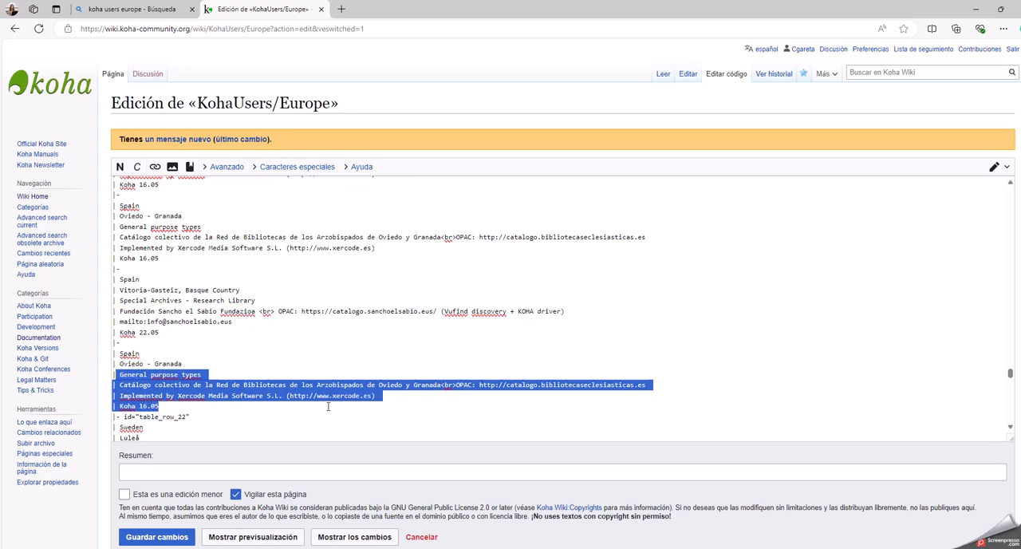
pyautogui.click(247, 423)
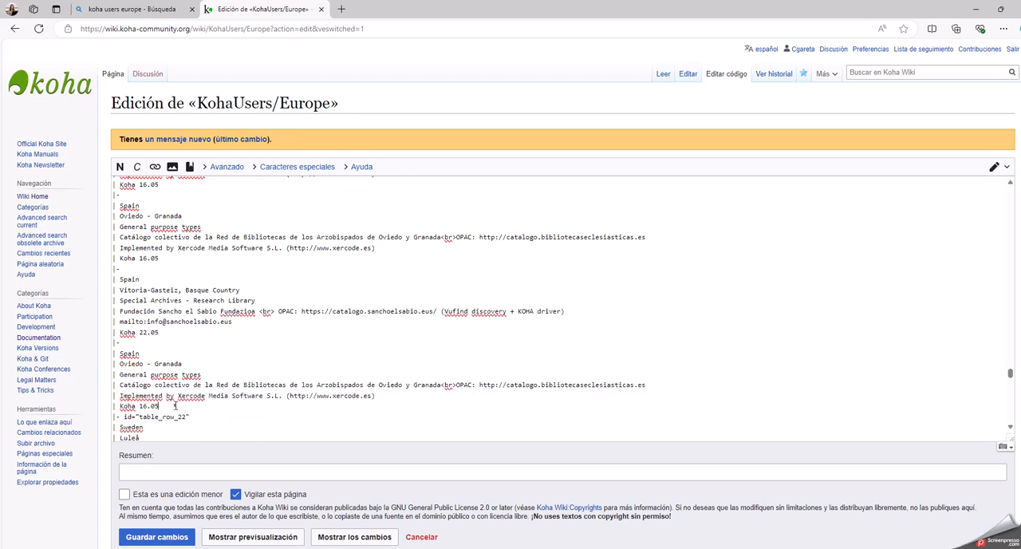
# Delete the copied Oviedo - Granada entry and cancel the page edit without saving.
pyautogui.moveTo(174, 406); pyautogui.dragTo(114, 343)
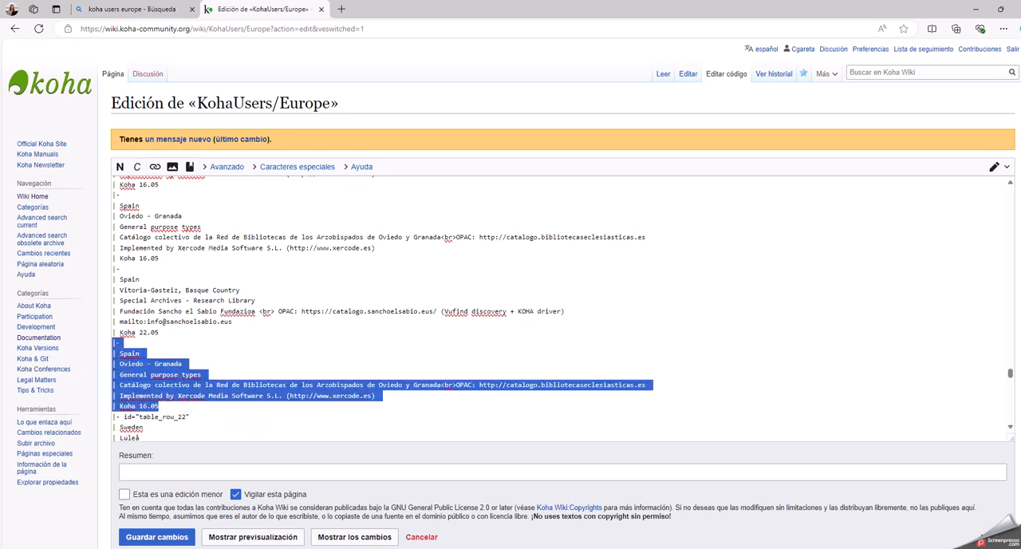
pyautogui.press('Delete')
pyautogui.press('Delete')
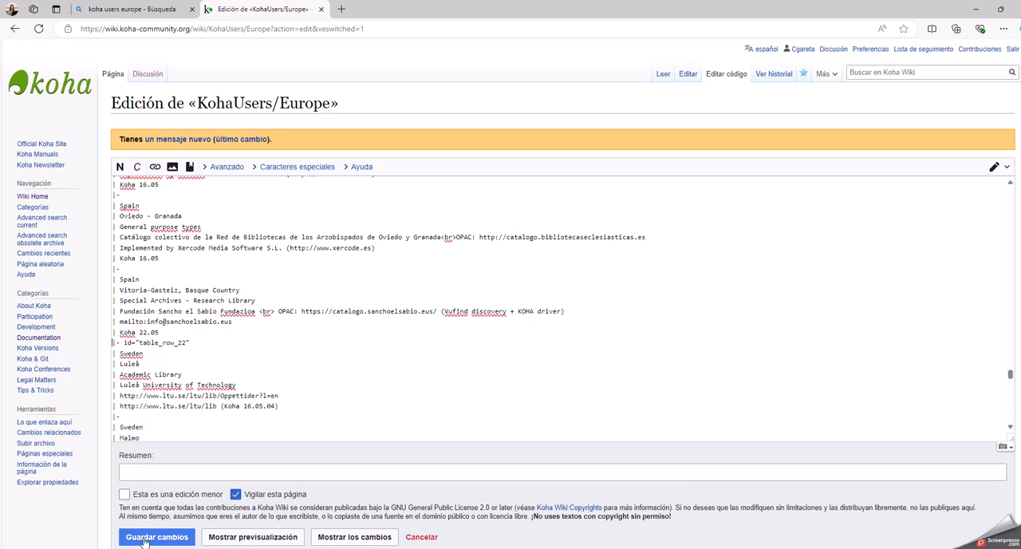
pyautogui.scroll(-2, 152, 540)
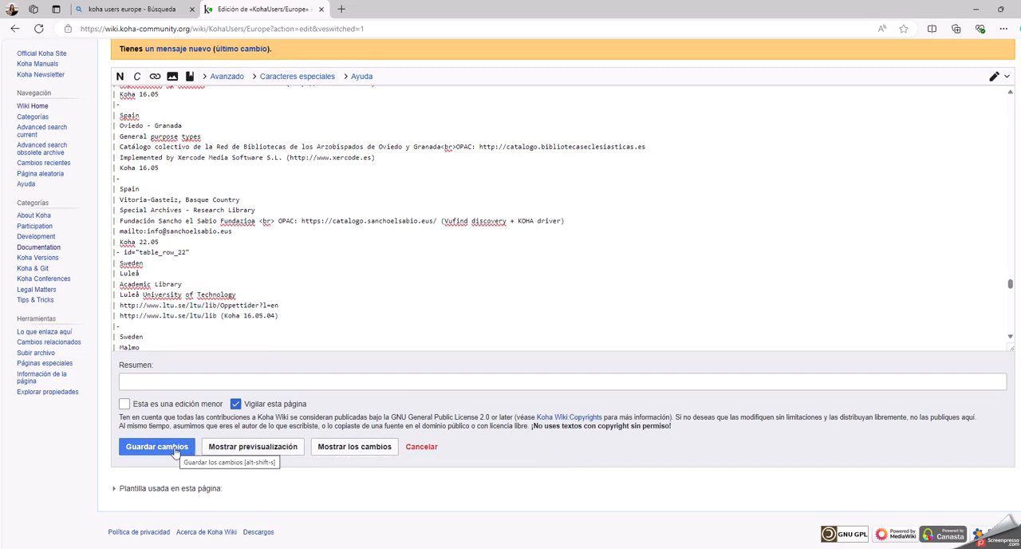
pyautogui.click(430, 449)
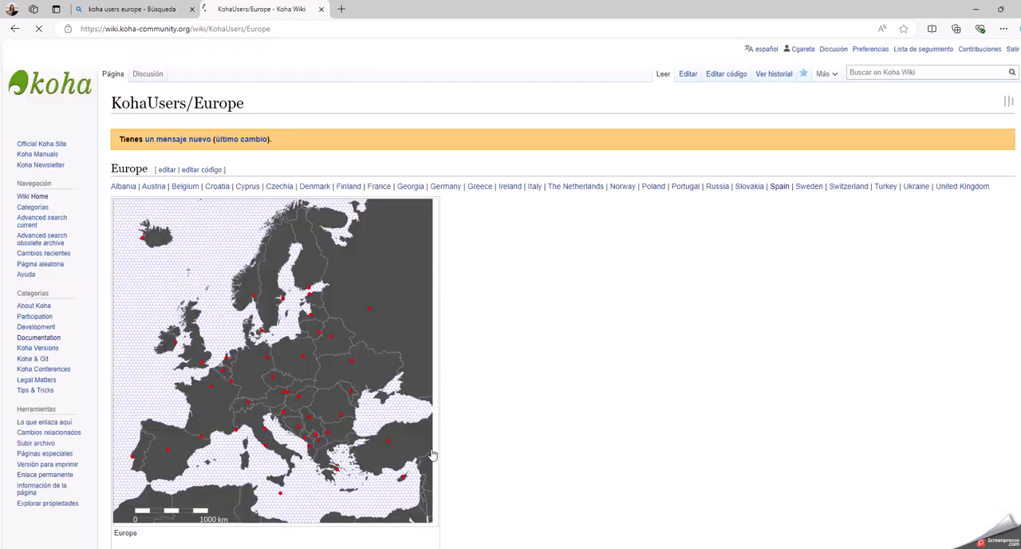
# Open the file page of the Europe map image and look over its file history and usage.
pyautogui.click(166, 441)
pyautogui.scroll(-3, 614, 391)
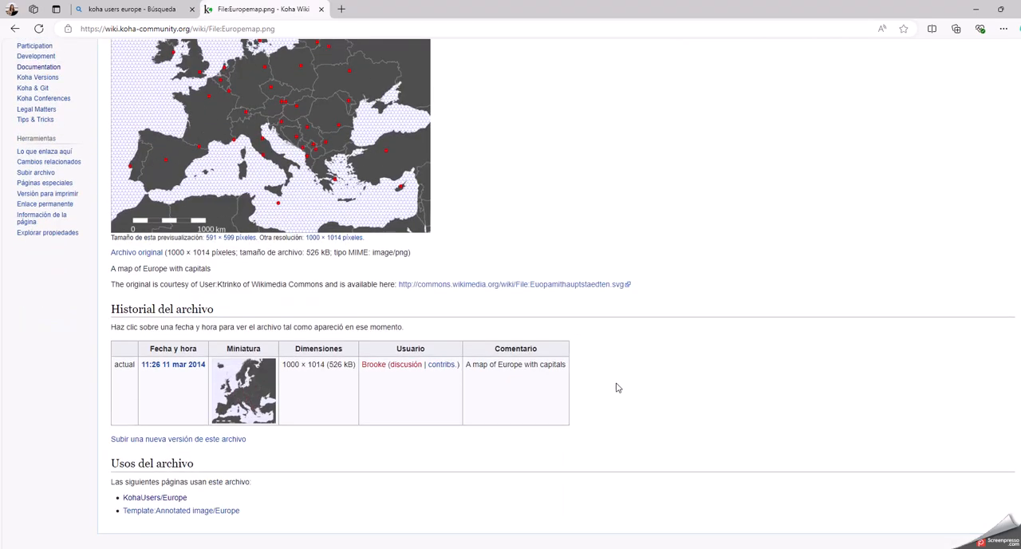
# Log out of the Koha Wiki account and open the KohaUsers/Europe page again from the "koha users europe" search results.
pyautogui.scroll(3, 712, 329)
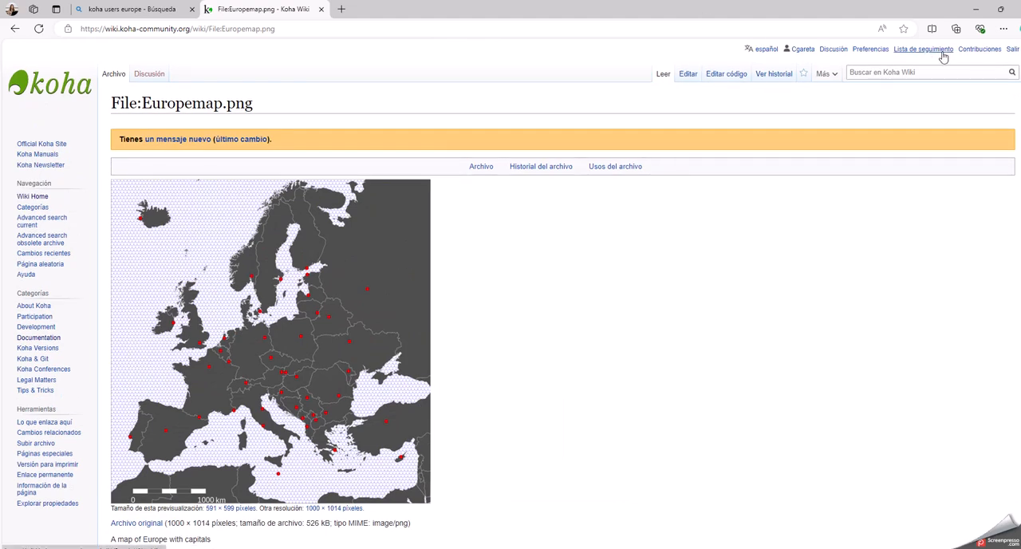
pyautogui.click(1011, 49)
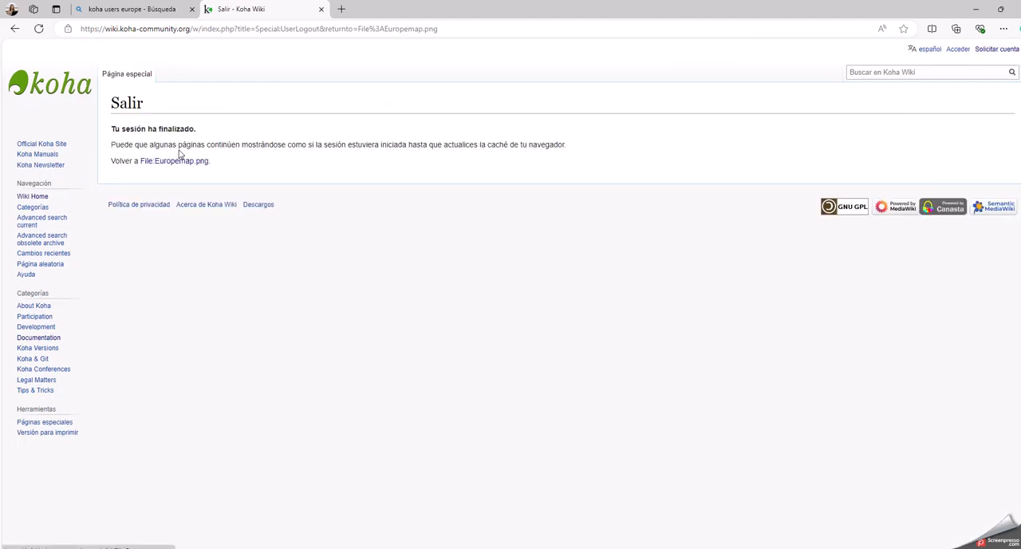
pyautogui.click(154, 12)
pyautogui.click(180, 168)
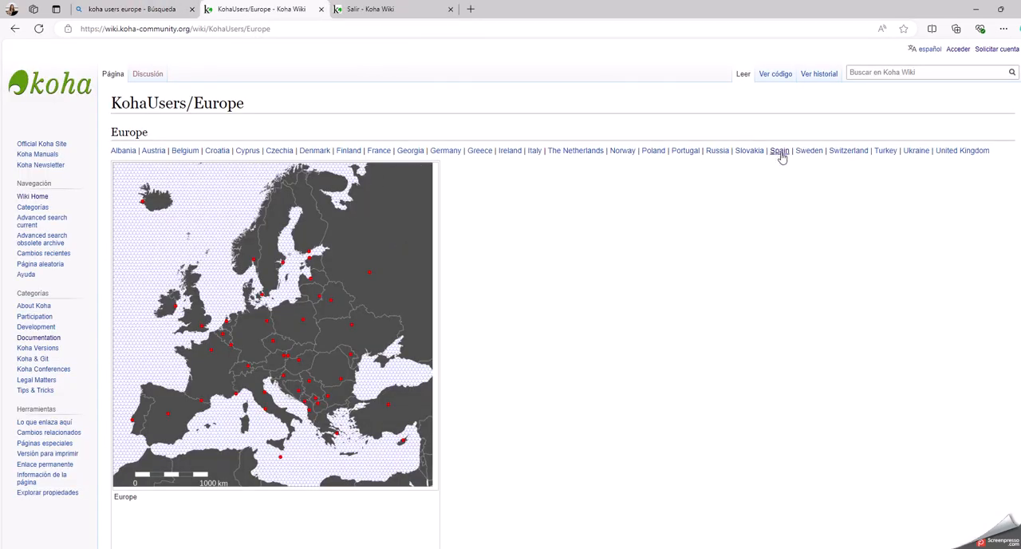
# Jump to the Spain entries of the Europe table, look over the library rows and return to the start of the page.
pyautogui.click(780, 152)
pyautogui.scroll(-3, 198, 329)
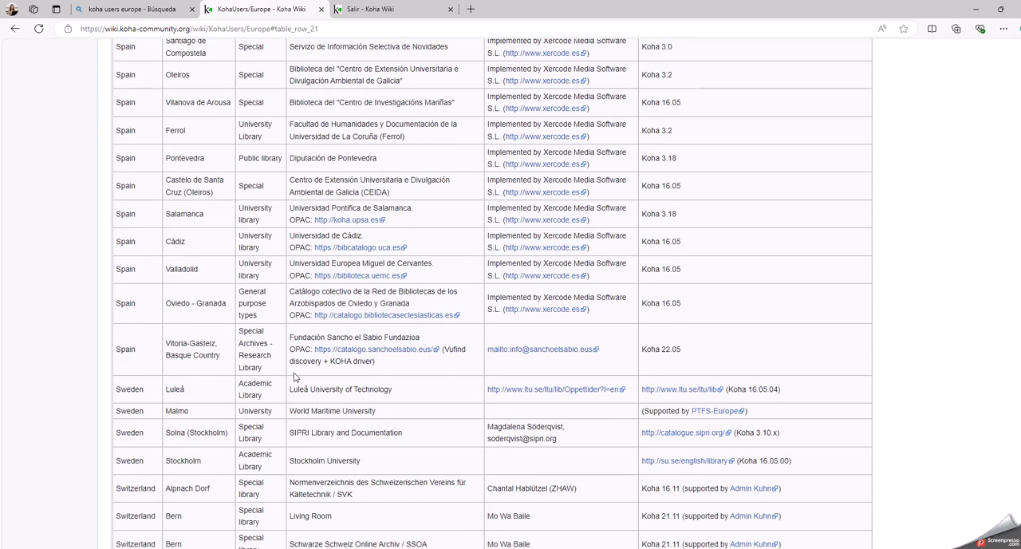
pyautogui.scroll(10, 800, 321)
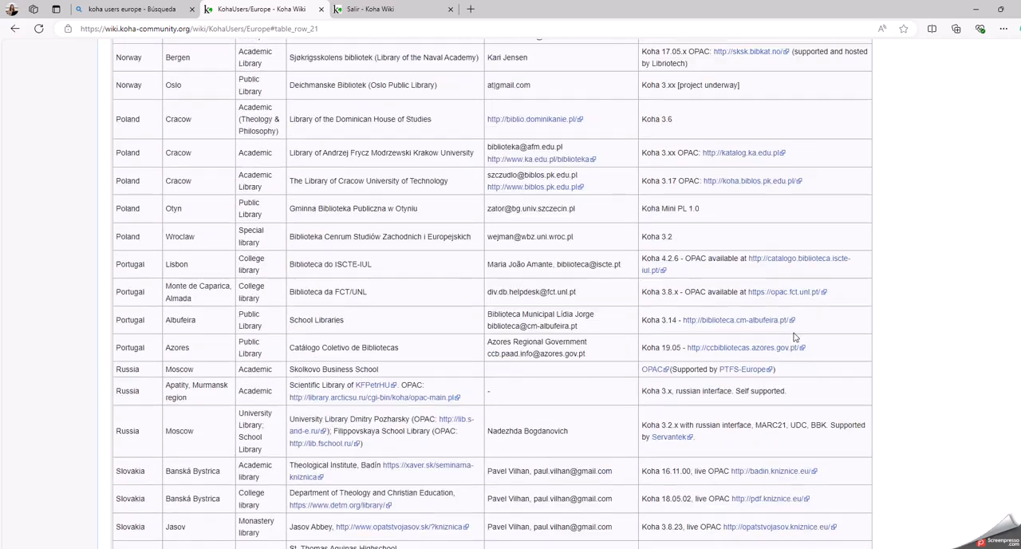
pyautogui.scroll(15, 793, 337)
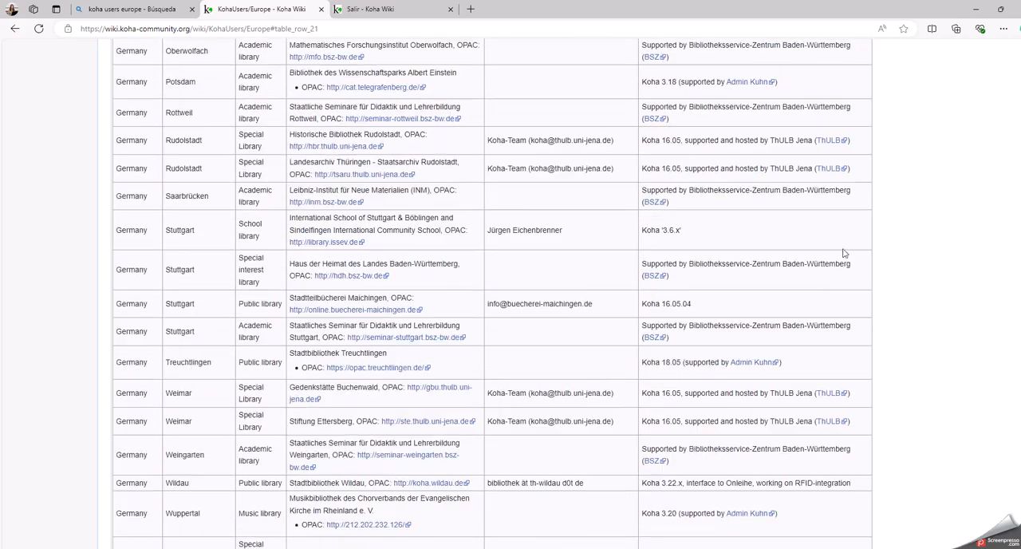
pyautogui.press('Home')
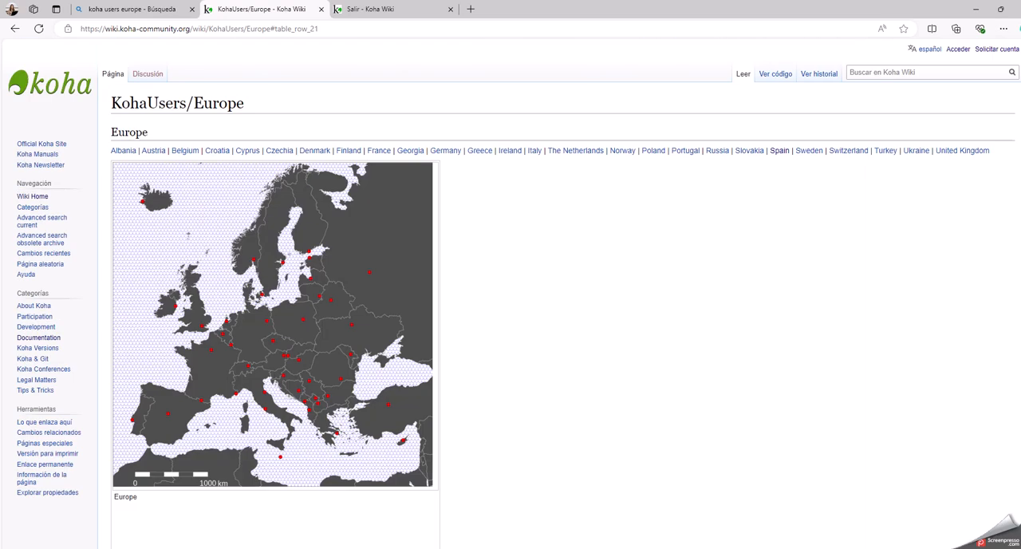